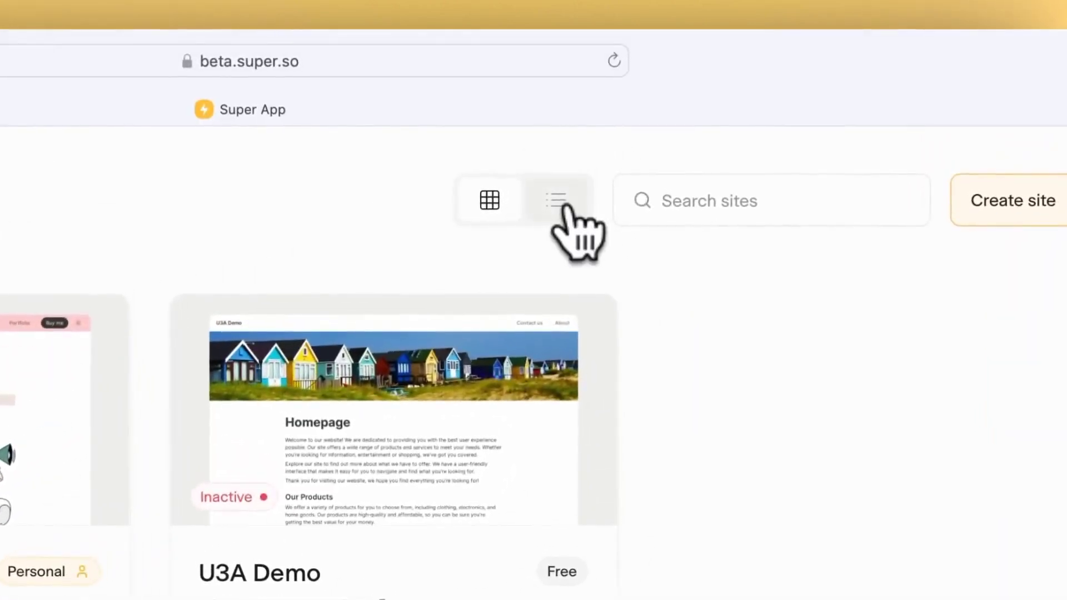
Step: Compare the list and grid layouts of the sites overview, try the site search, and return to the grid layout
click(564, 207)
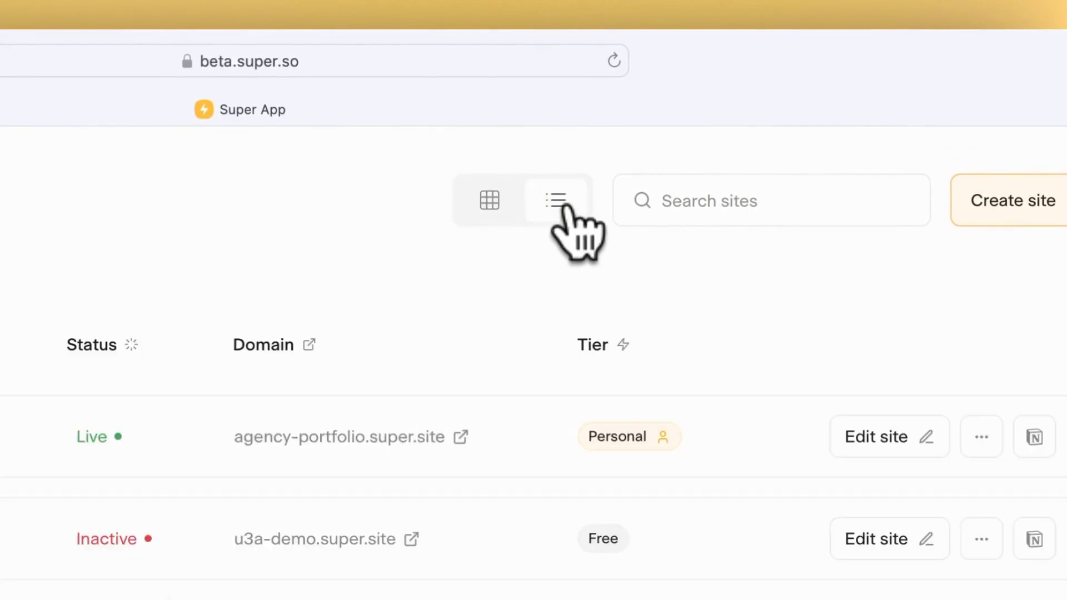
click(491, 206)
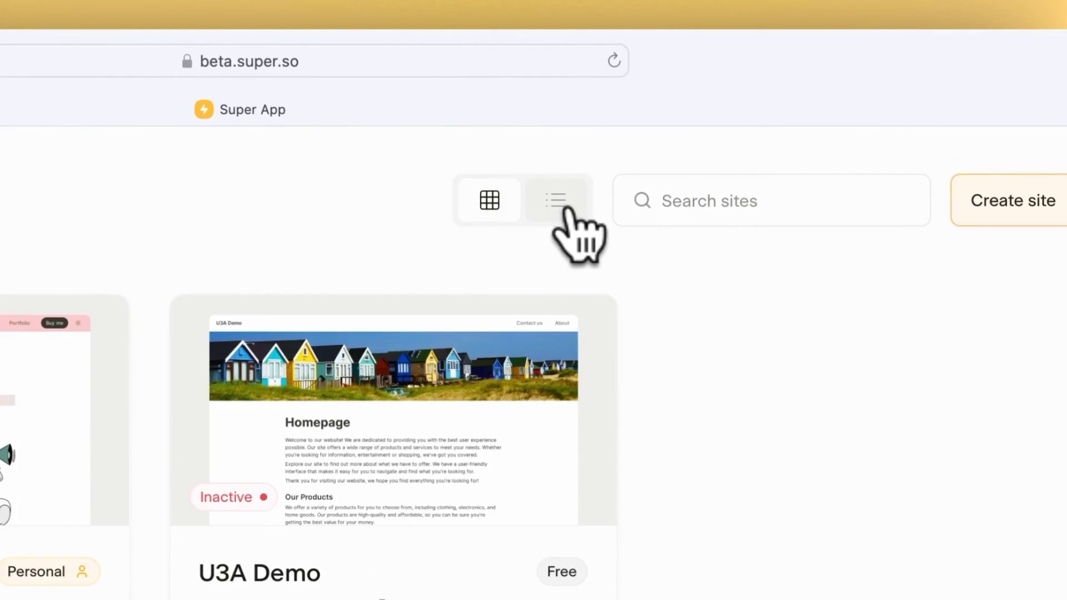
click(503, 205)
click(631, 201)
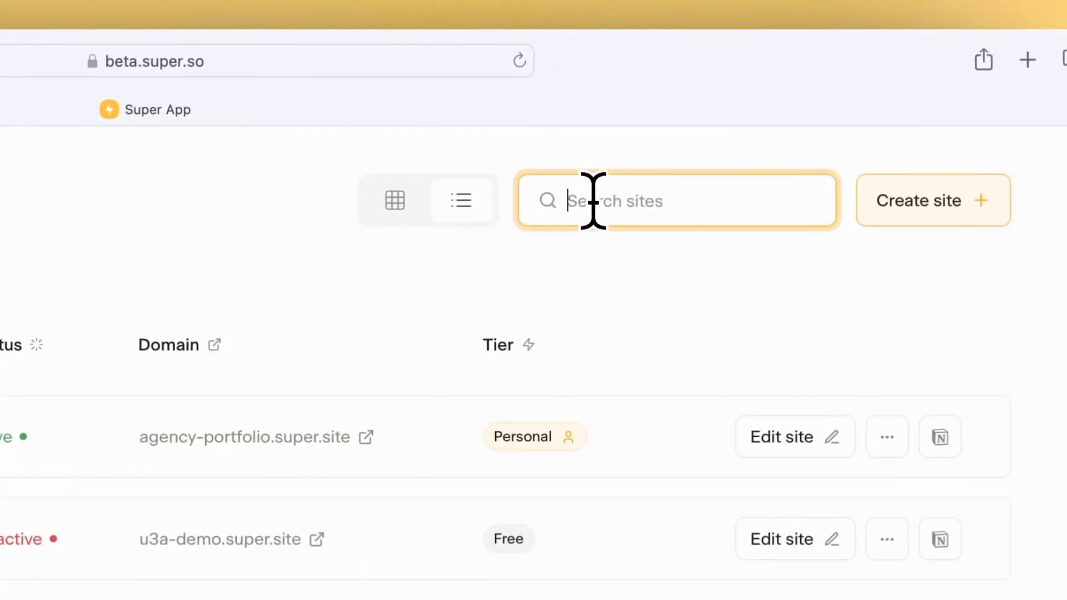
click(395, 204)
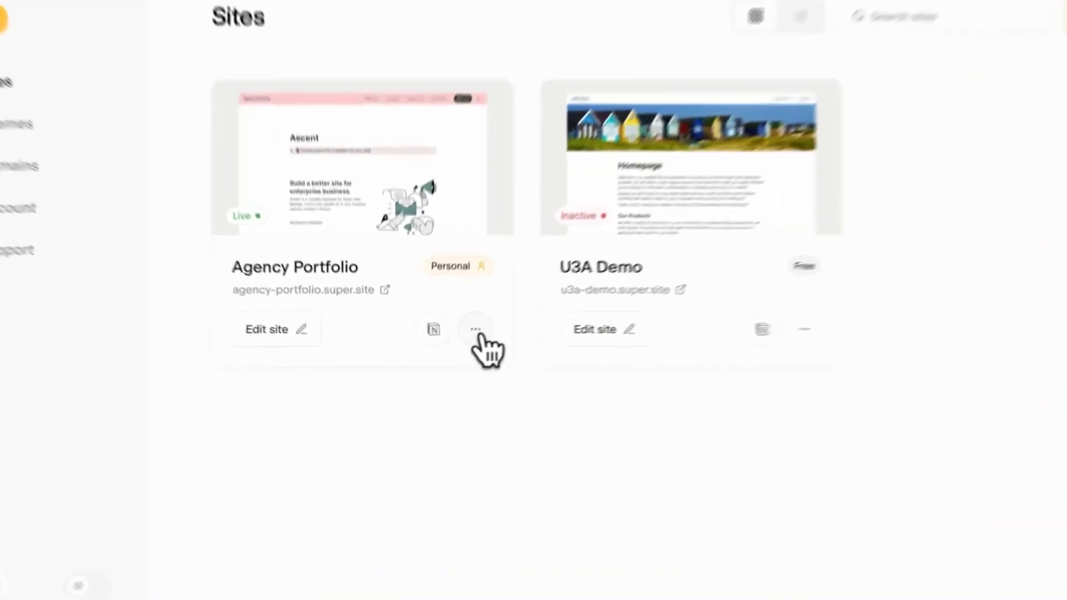
Step: View the available site actions for Agency Portfolio and for U3A Demo, and close them without choosing any
click(450, 349)
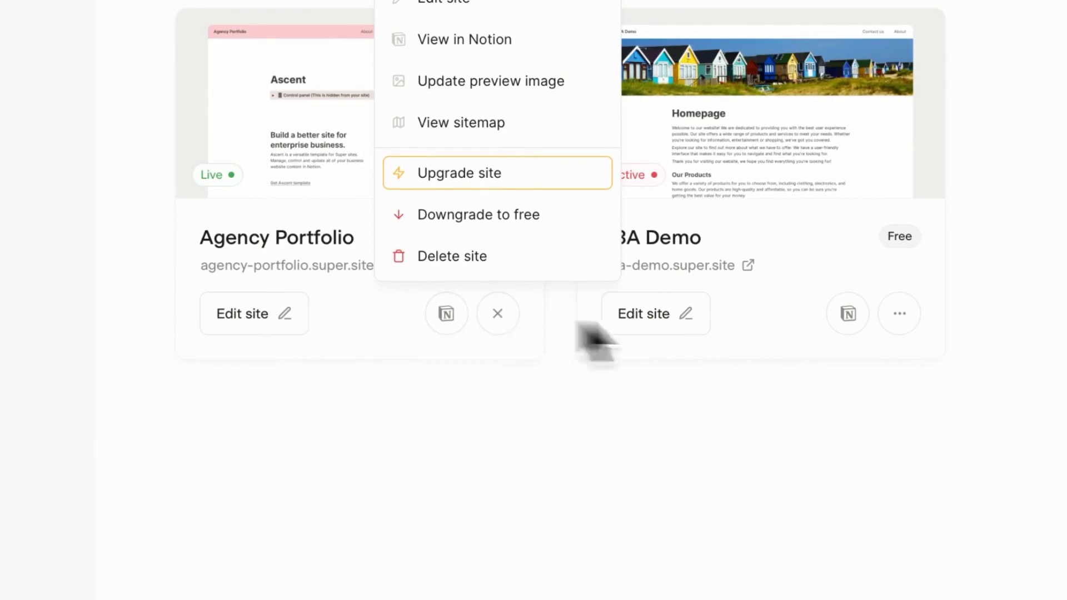
click(900, 313)
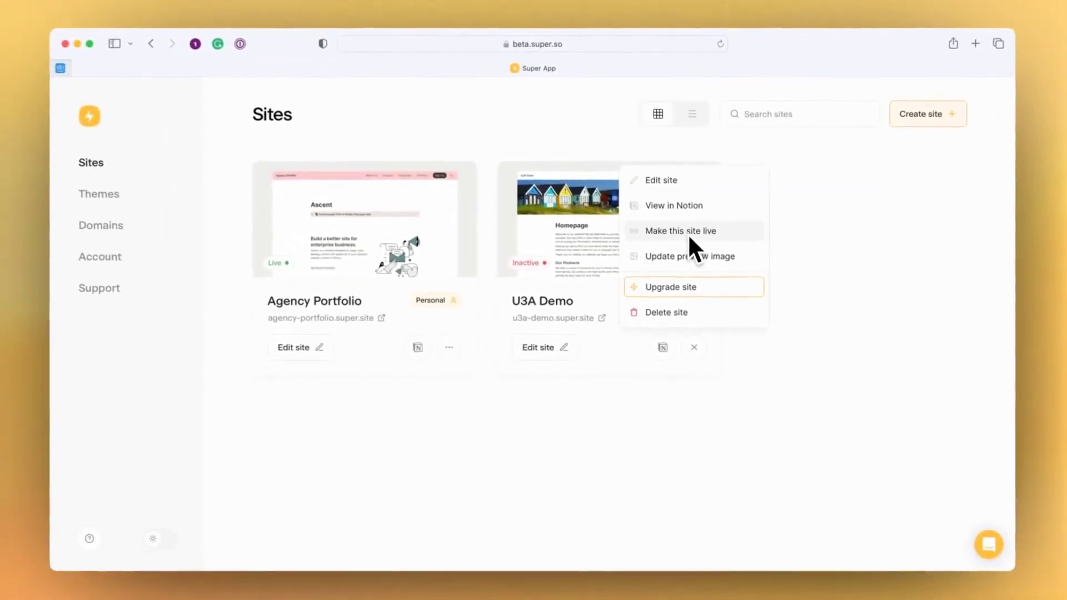
click(784, 312)
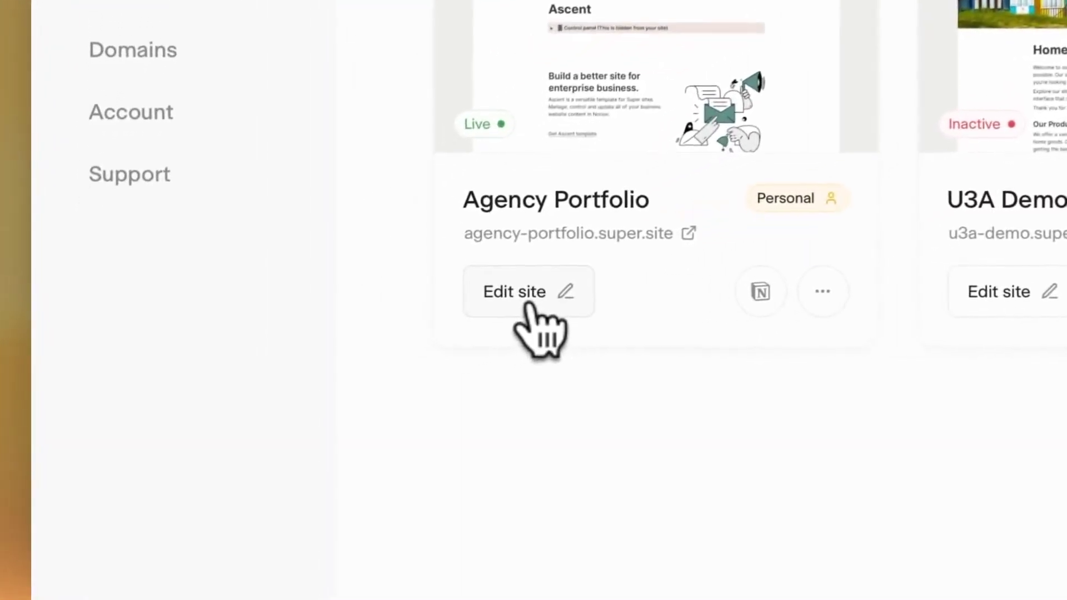
Step: Open the Agency Portfolio site for editing and view its general settings and domain settings
click(528, 303)
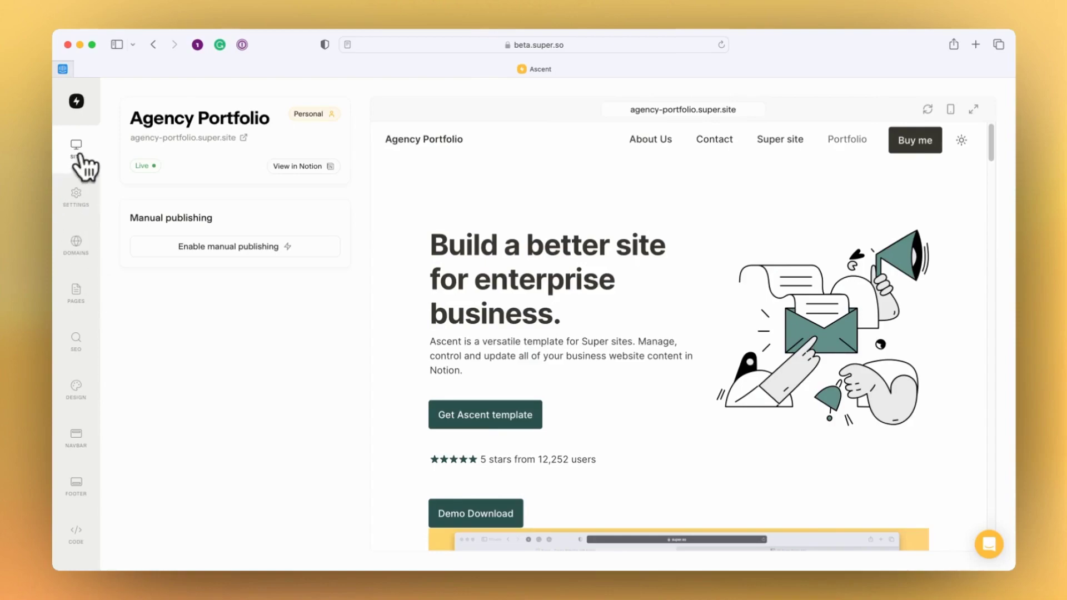
click(78, 200)
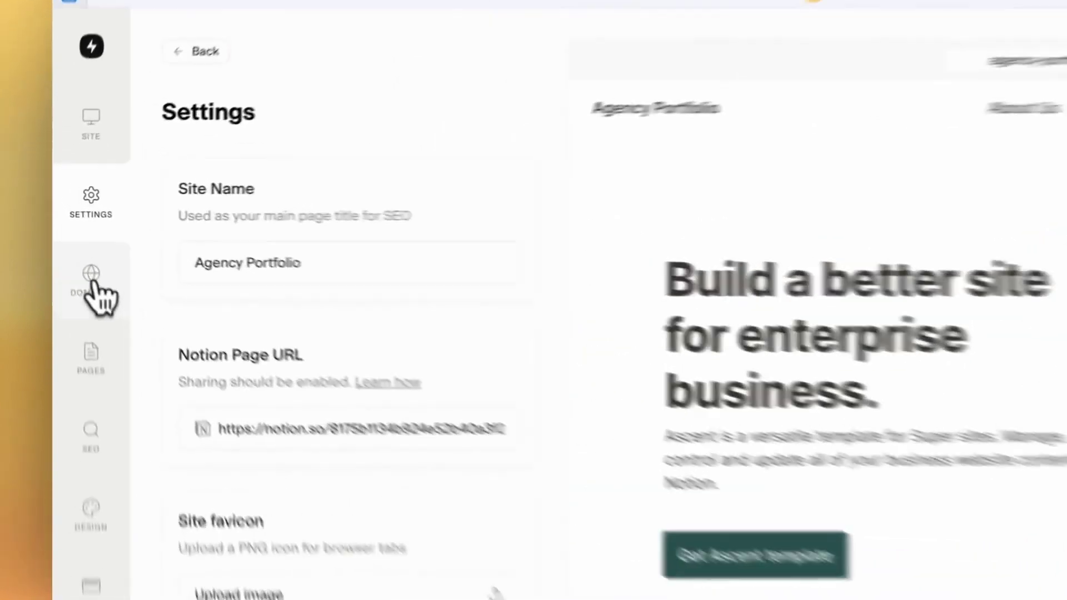
click(82, 256)
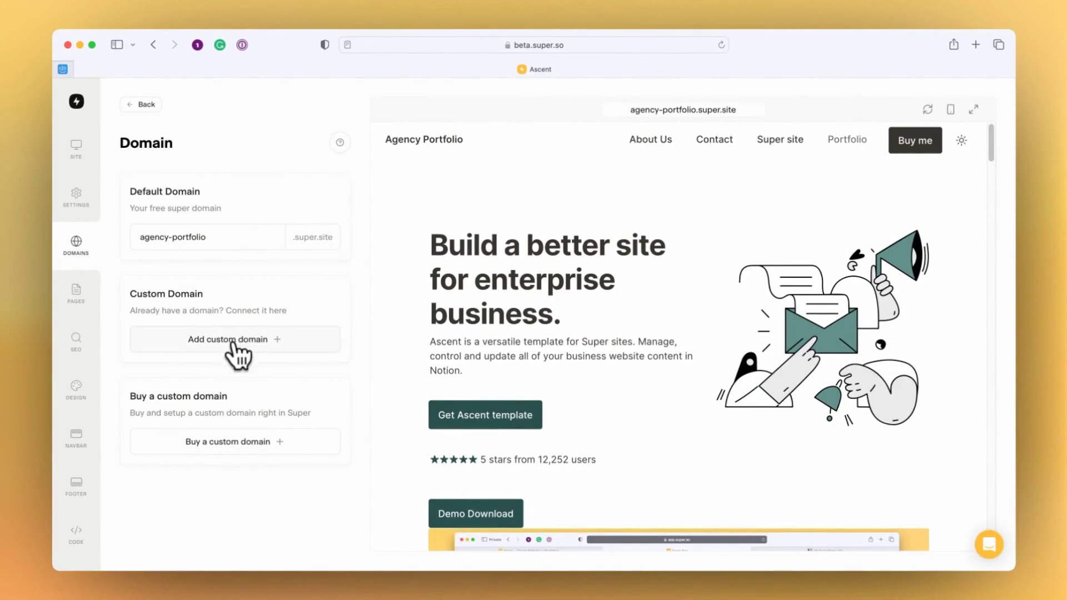
Step: Examine the options for adding an owned or Super-purchased custom domain, and cancel without adding one
click(238, 345)
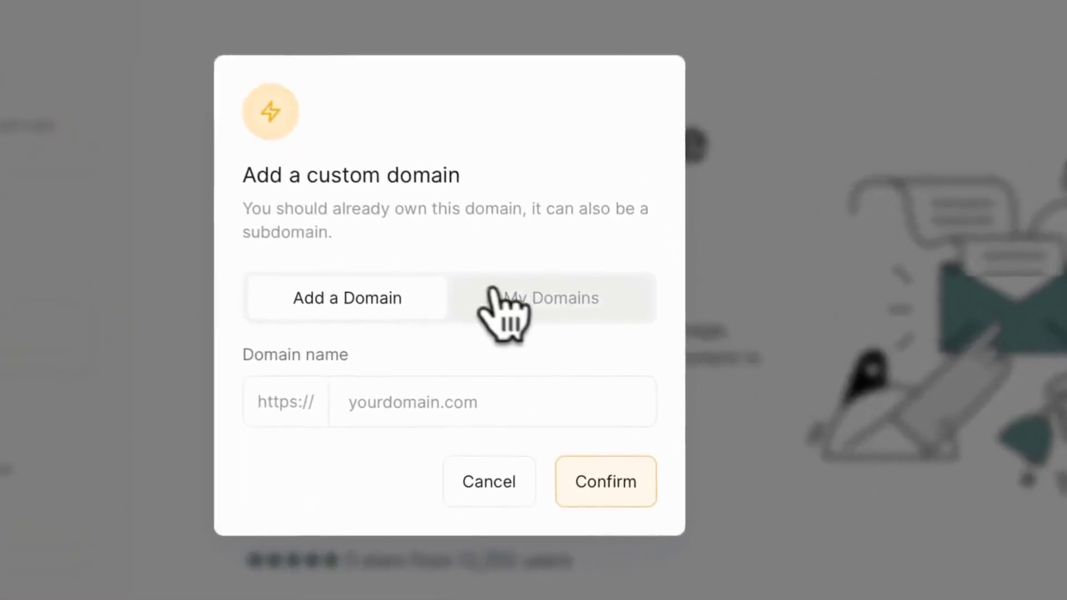
click(578, 324)
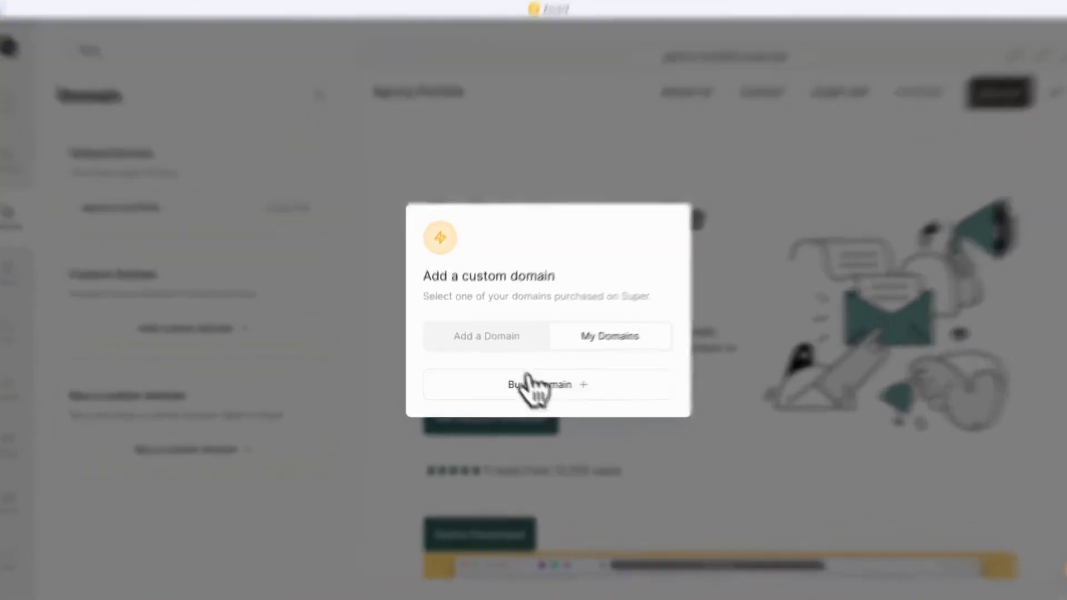
click(535, 389)
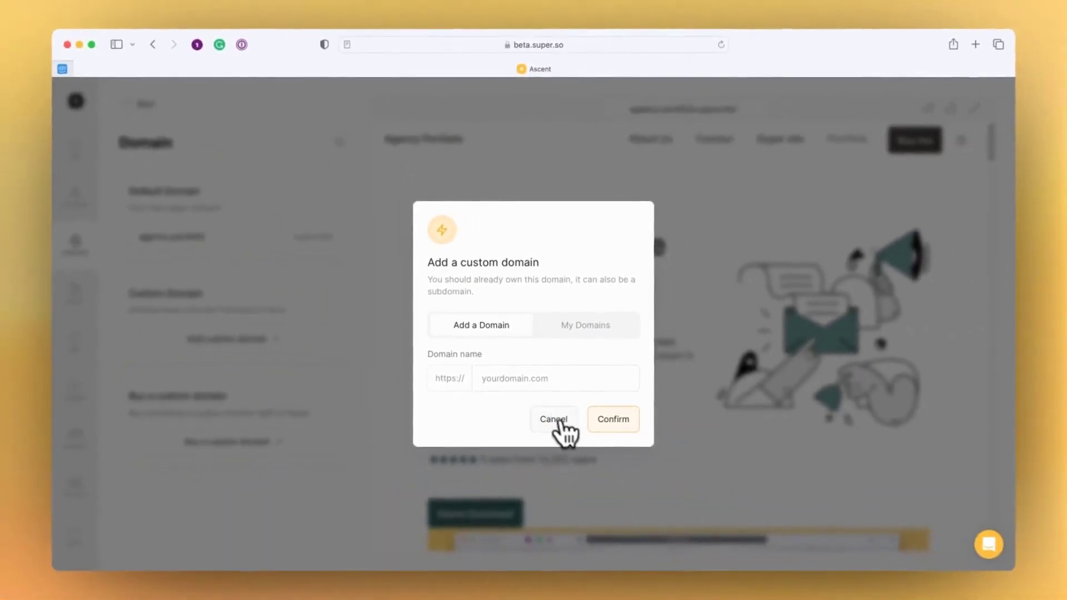
click(558, 420)
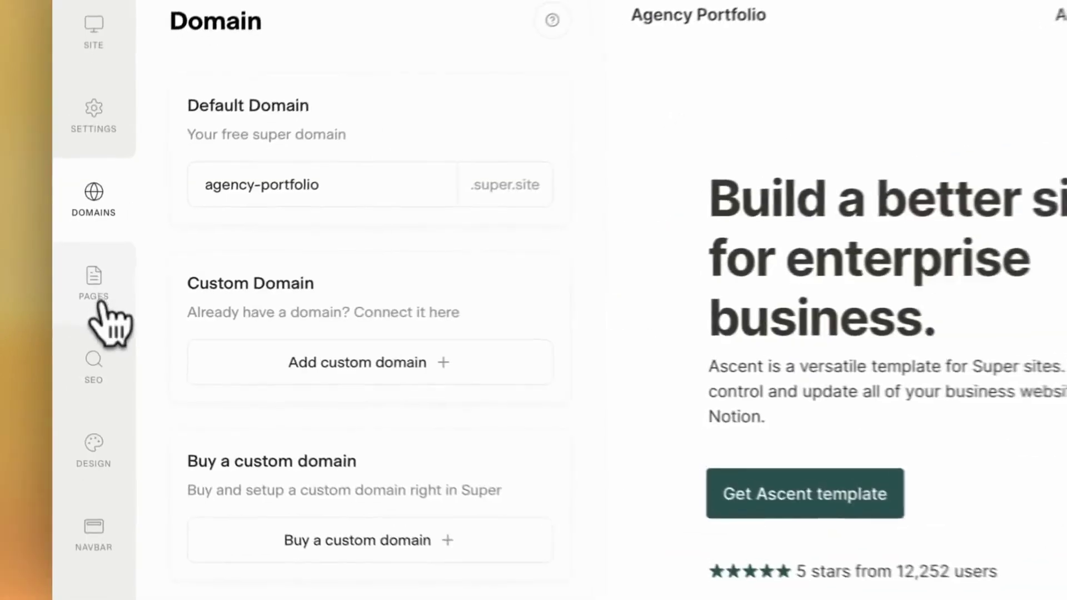
Step: Show the site's pages, view the actions available for the /blocks page, and close them
click(79, 305)
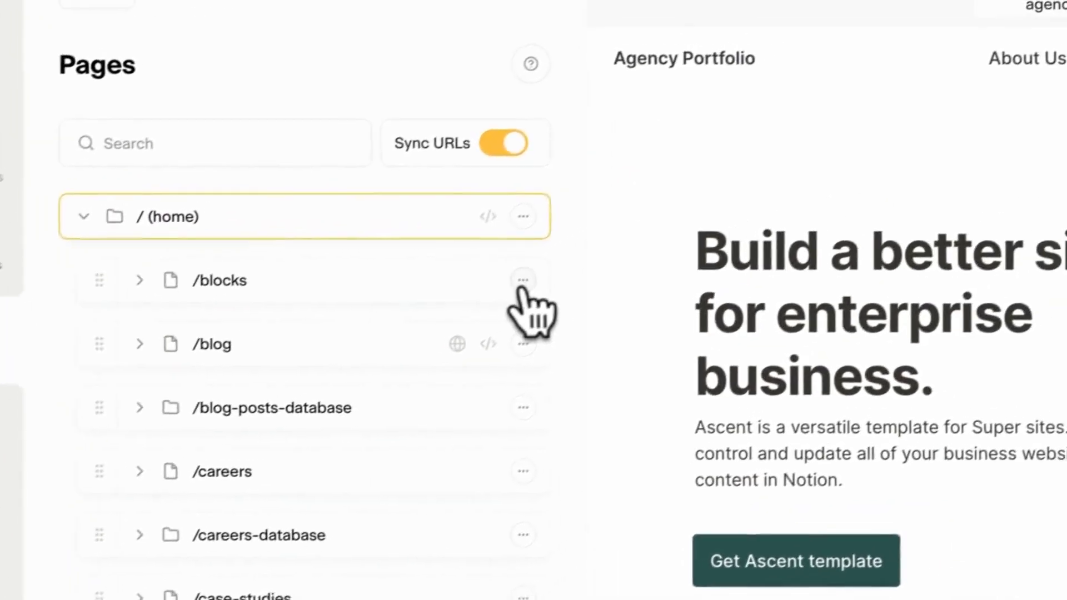
click(639, 228)
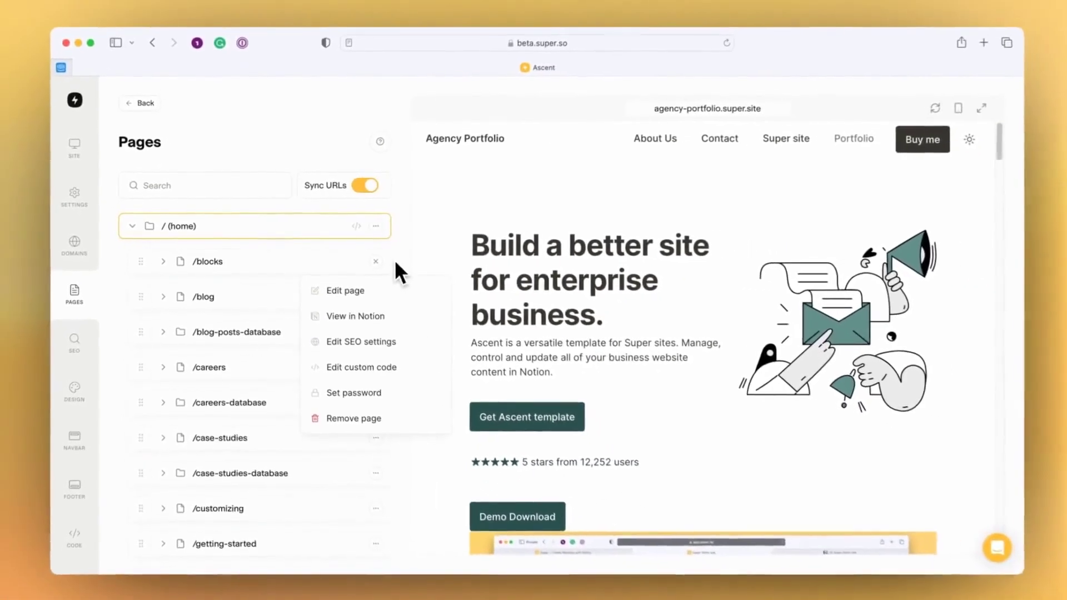
click(413, 274)
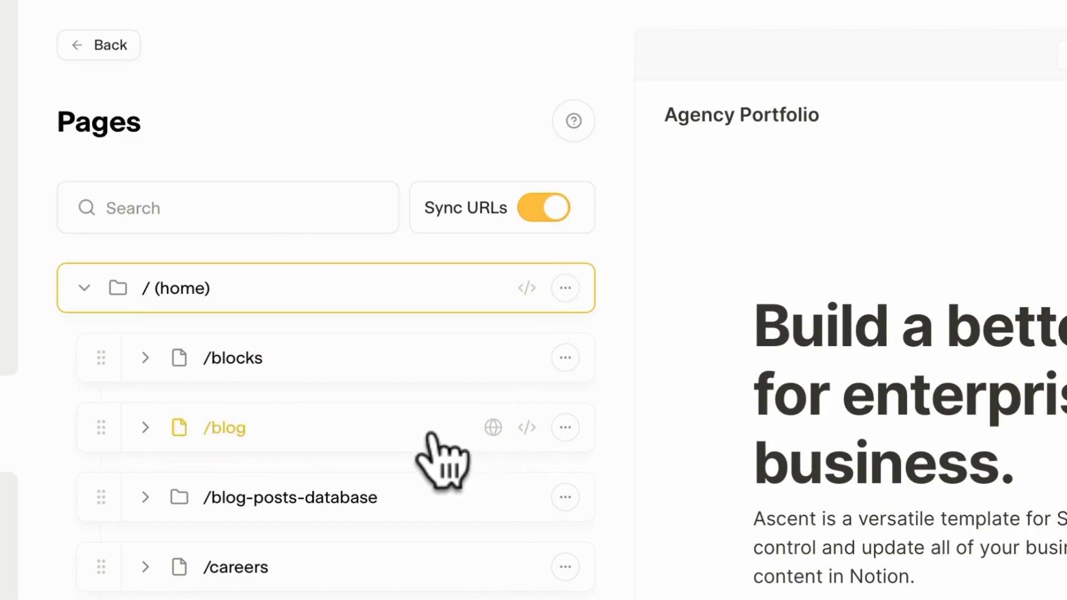
Step: Move the 10-tips startup post and /6-positive-office-habits from /blog-posts-database into /blog, and expand /blog
click(145, 429)
click(145, 428)
click(144, 497)
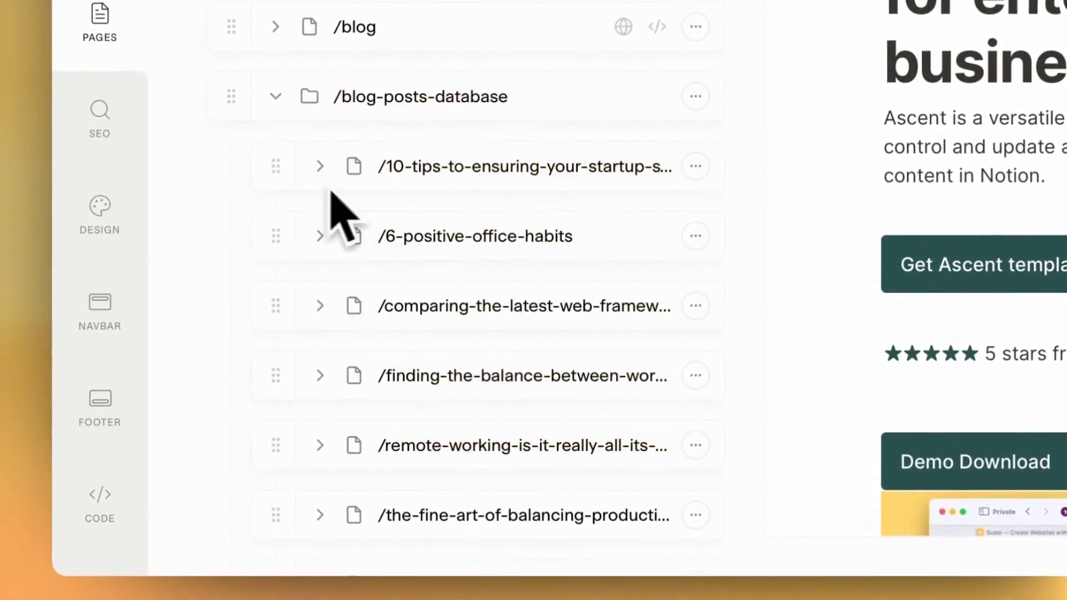
drag(281, 169, 305, 82)
drag(281, 422, 298, 291)
click(275, 281)
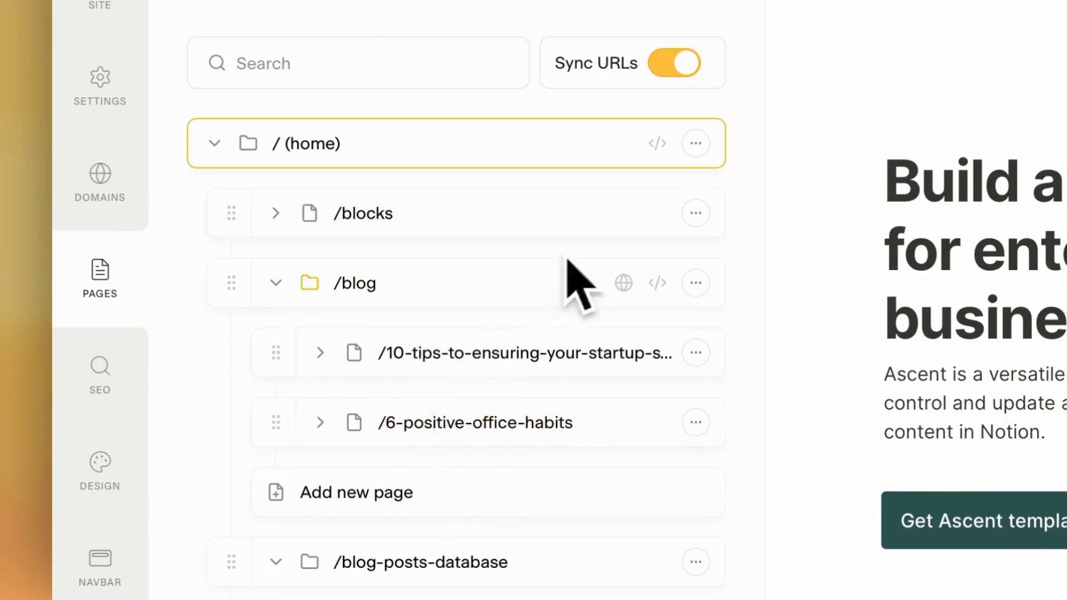
Step: Change the 10-tips post's page path to ensuring-your-startup-survives-the-first-12-months and save the change
click(696, 353)
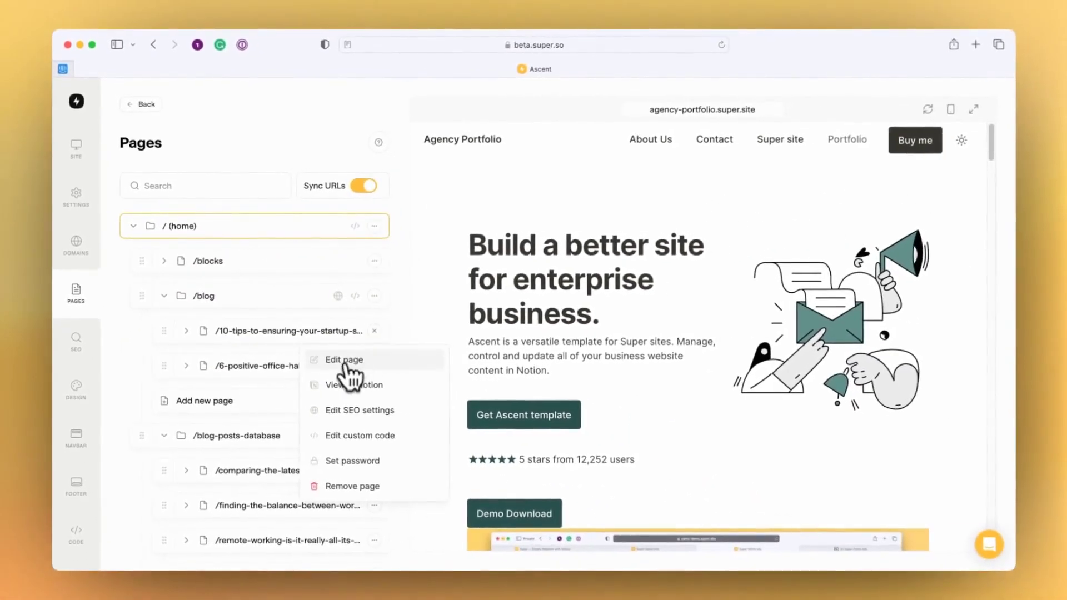
click(345, 360)
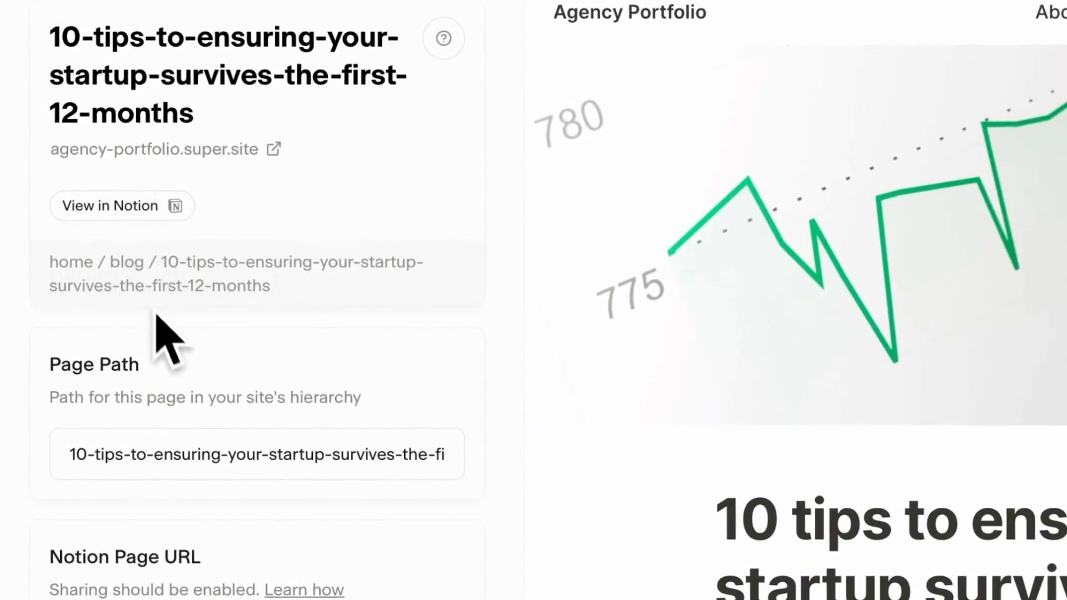
click(159, 455)
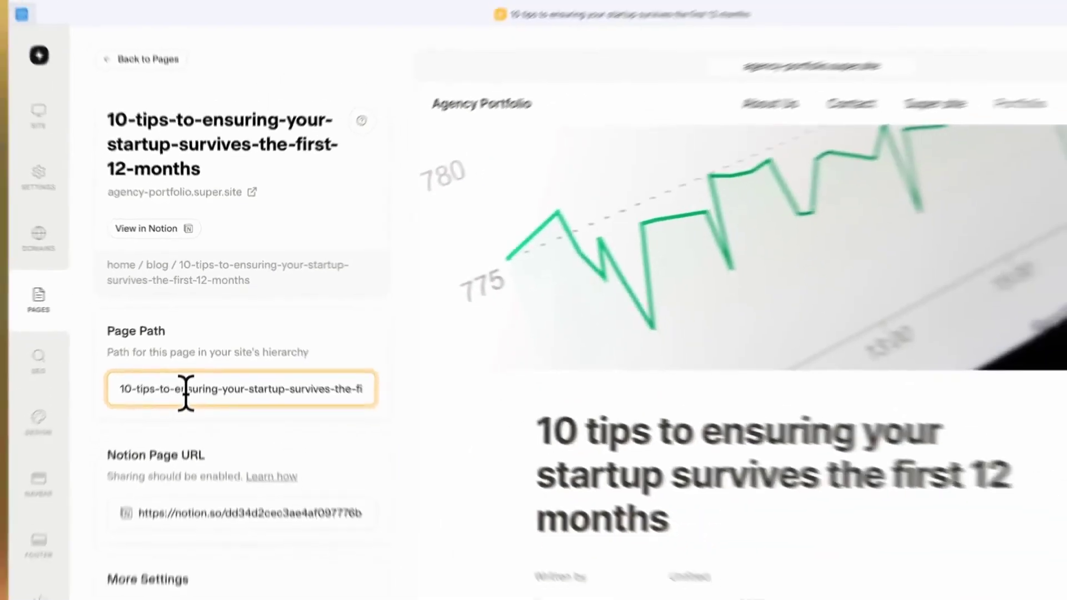
key(BackSpace)
key(BackSpace)
key(BackSpace)
key(BackSpace)
key(BackSpace)
key(BackSpace)
key(BackSpace)
key(BackSpace)
key(BackSpace)
key(BackSpace)
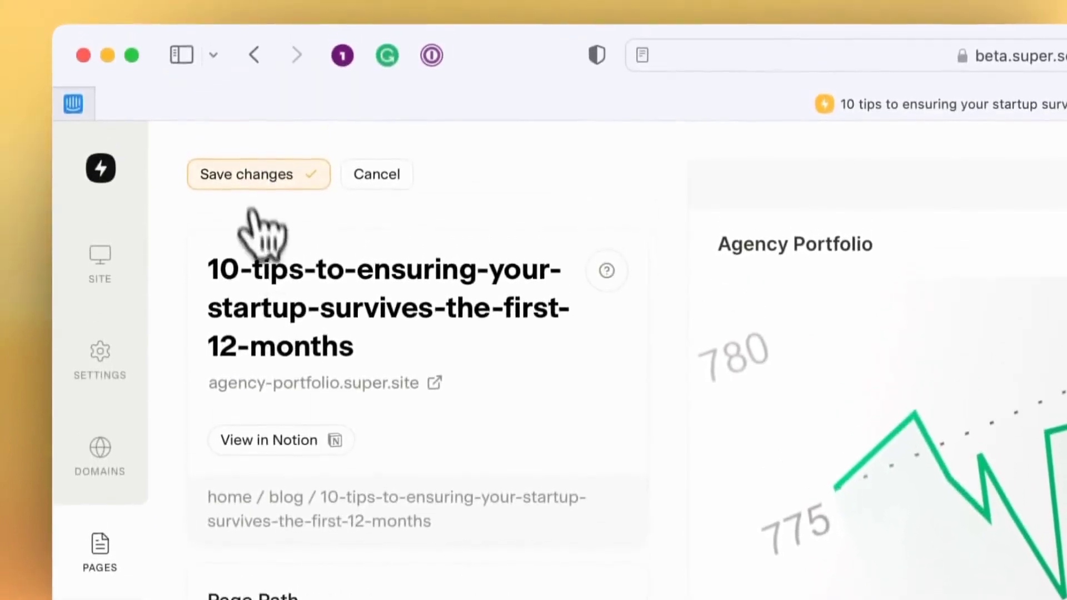
click(249, 198)
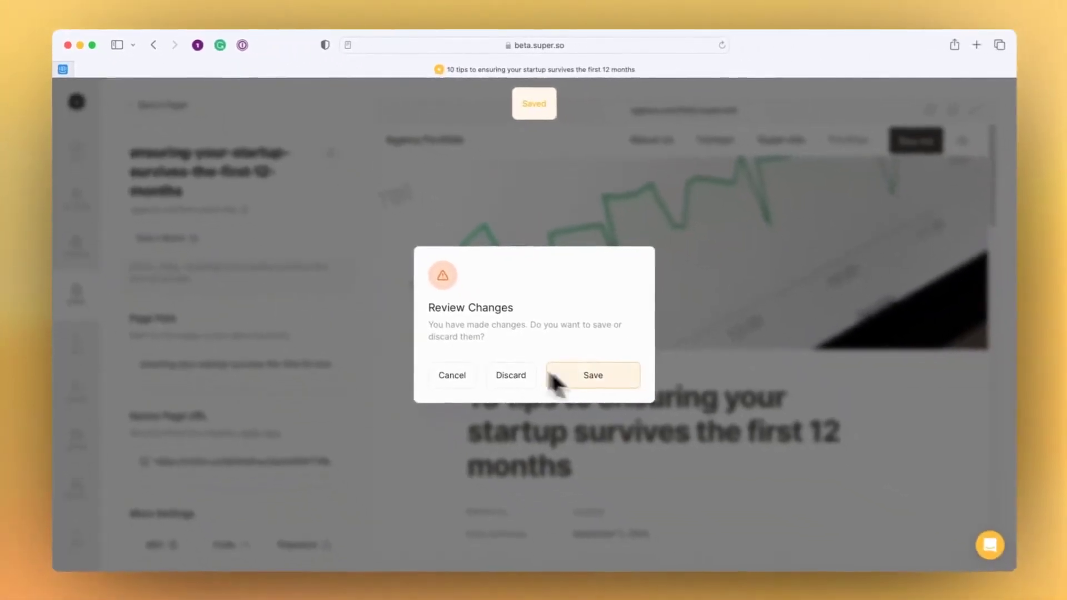
click(559, 375)
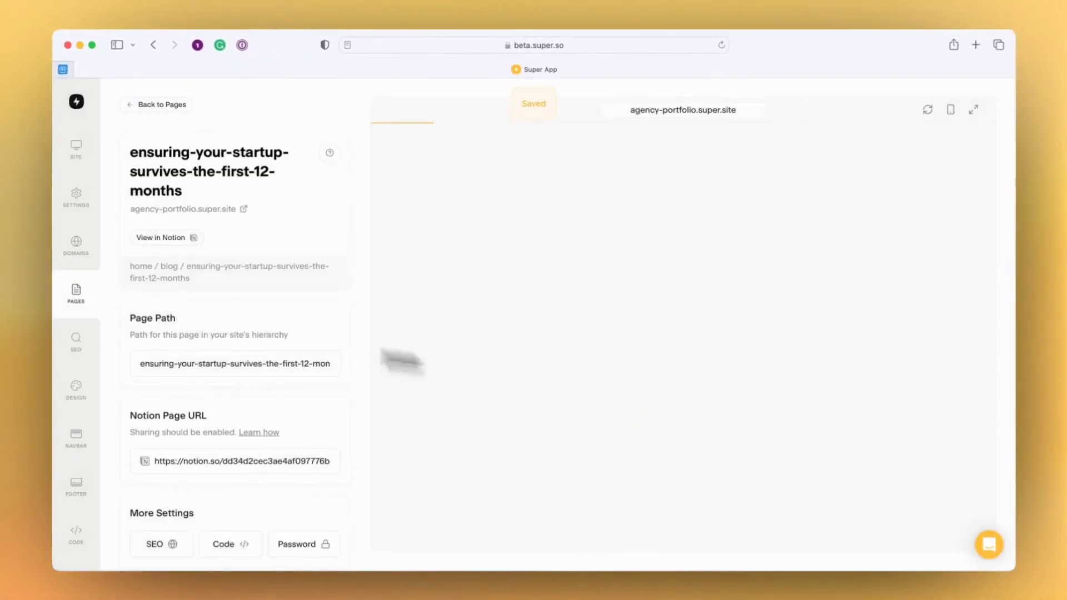
Step: Review the site's SEO settings and social preview, enable search engine indexing, and save the change
click(75, 340)
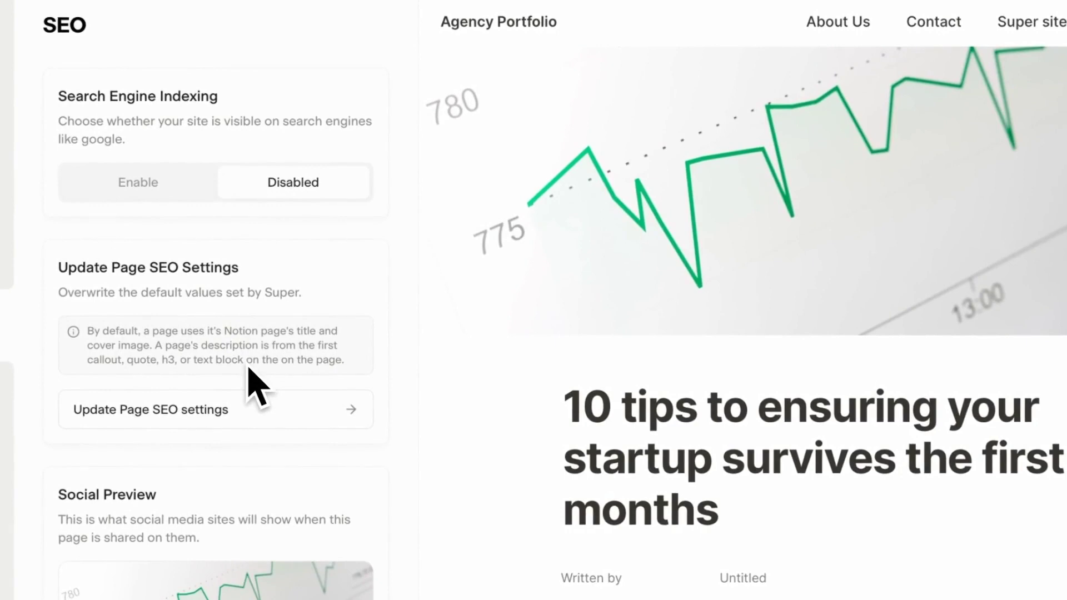
scroll(256, 389, down, 3)
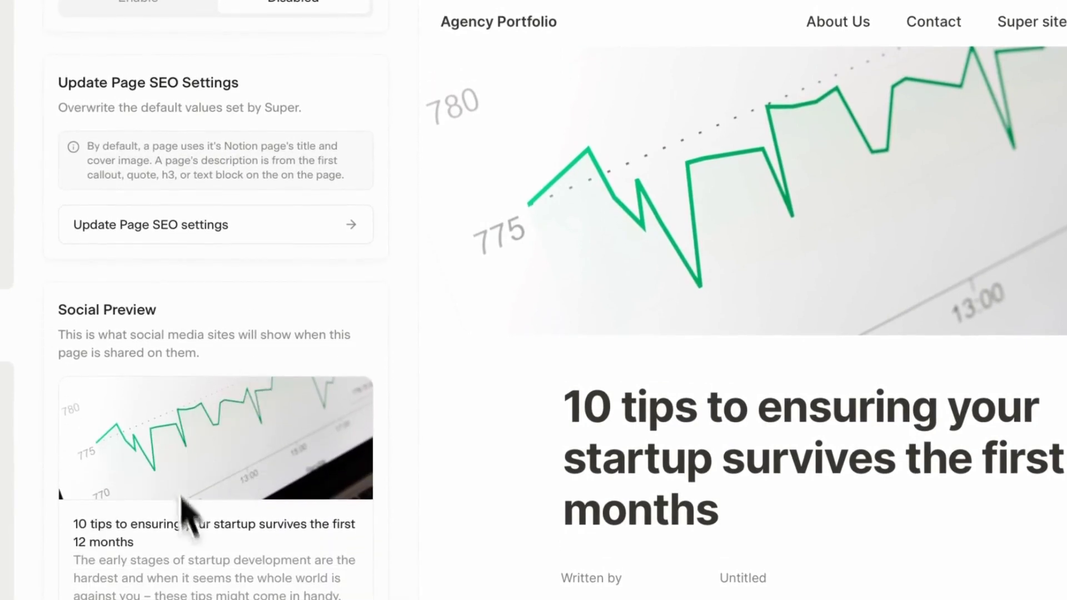
scroll(205, 555, up, 3)
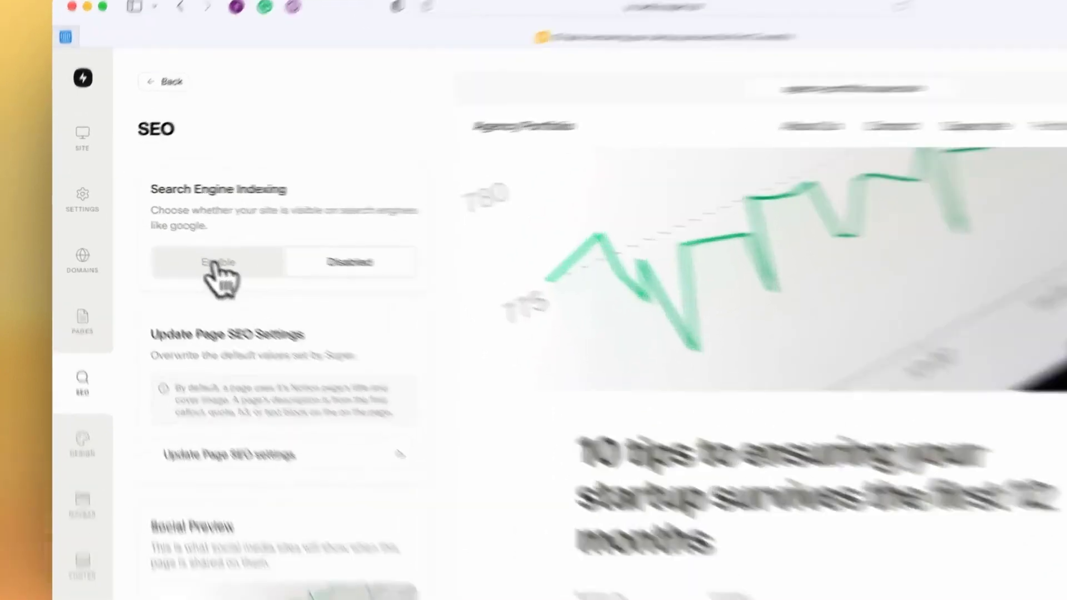
click(181, 247)
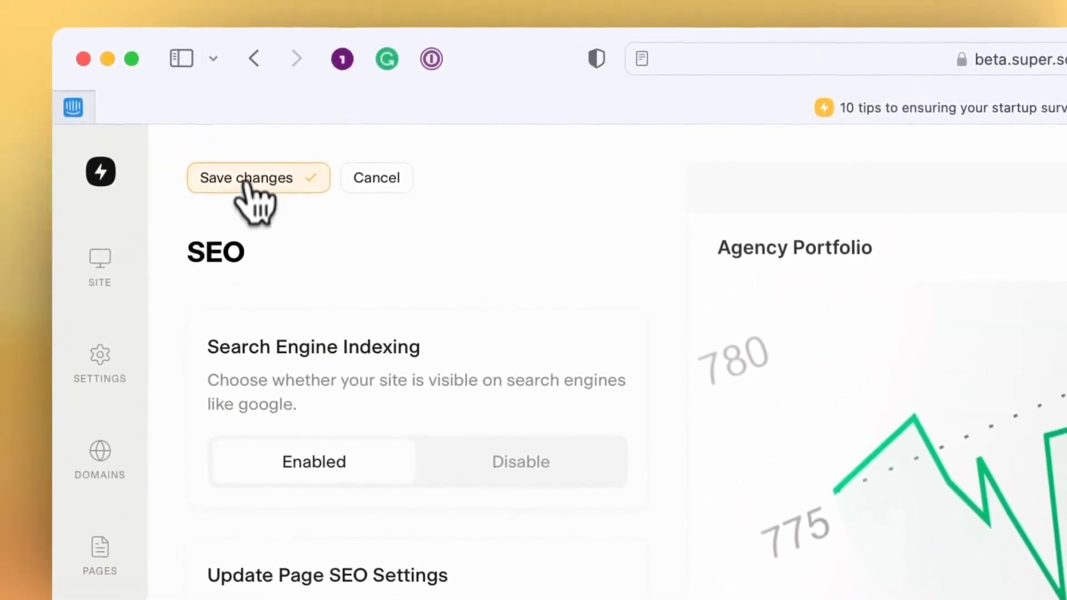
click(244, 49)
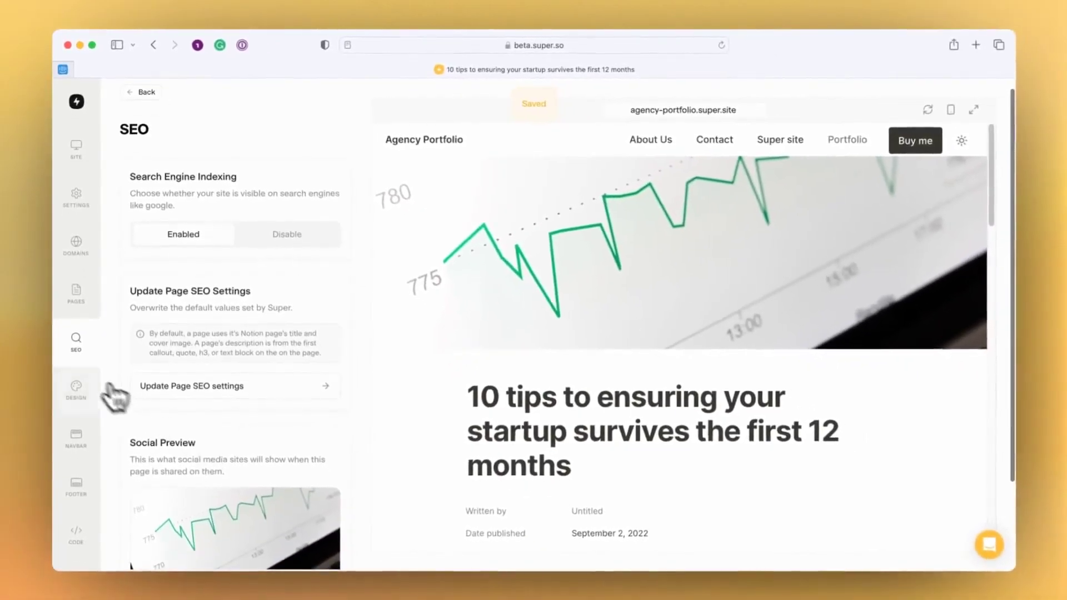
Step: Open the site's color design settings and compare the Light and Dark color sets
click(78, 390)
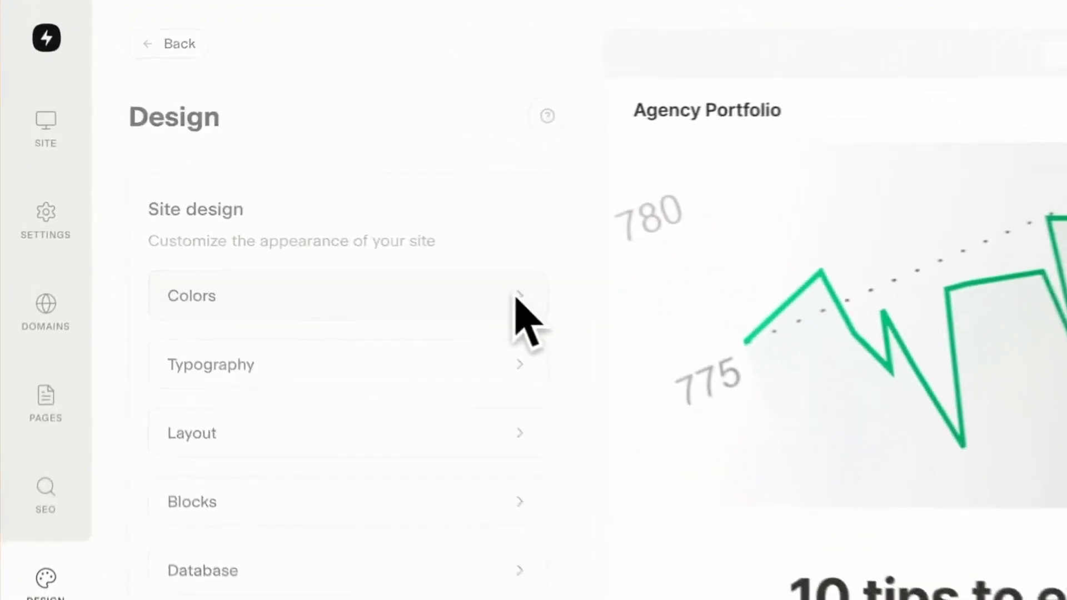
click(359, 262)
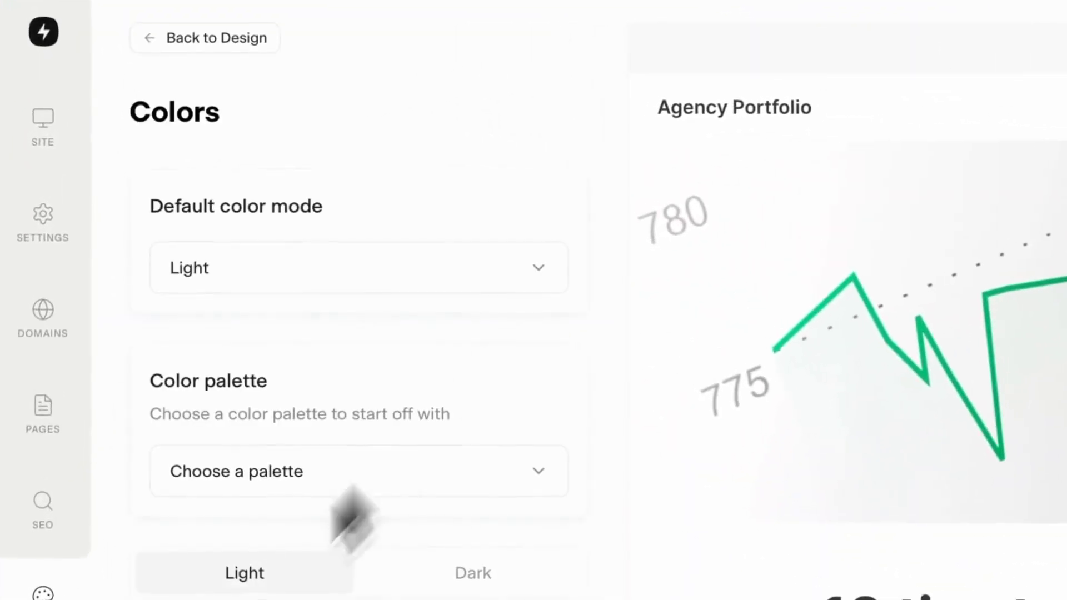
click(525, 337)
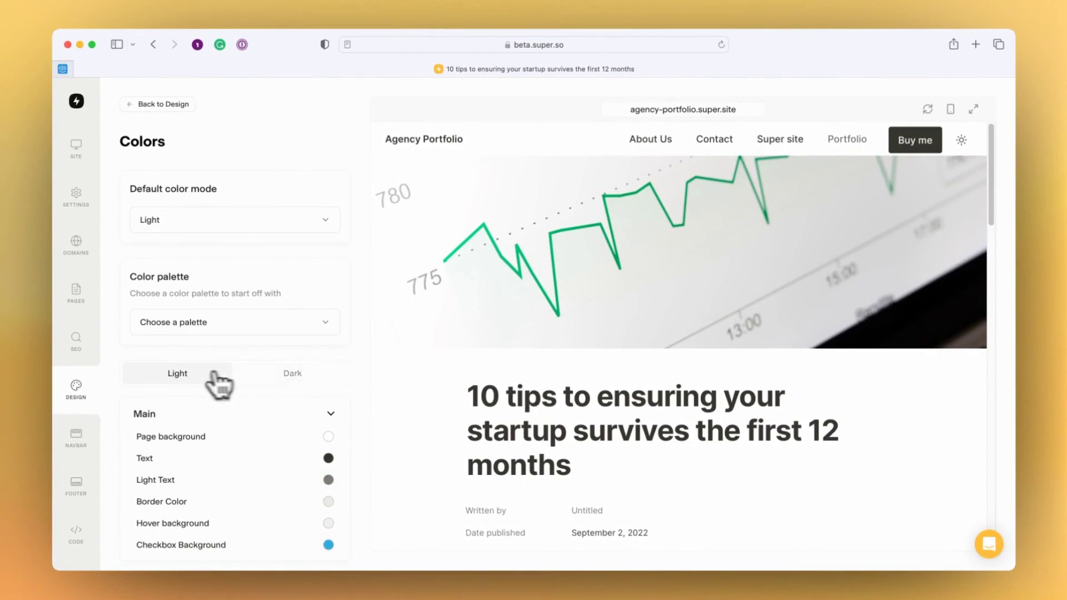
click(295, 374)
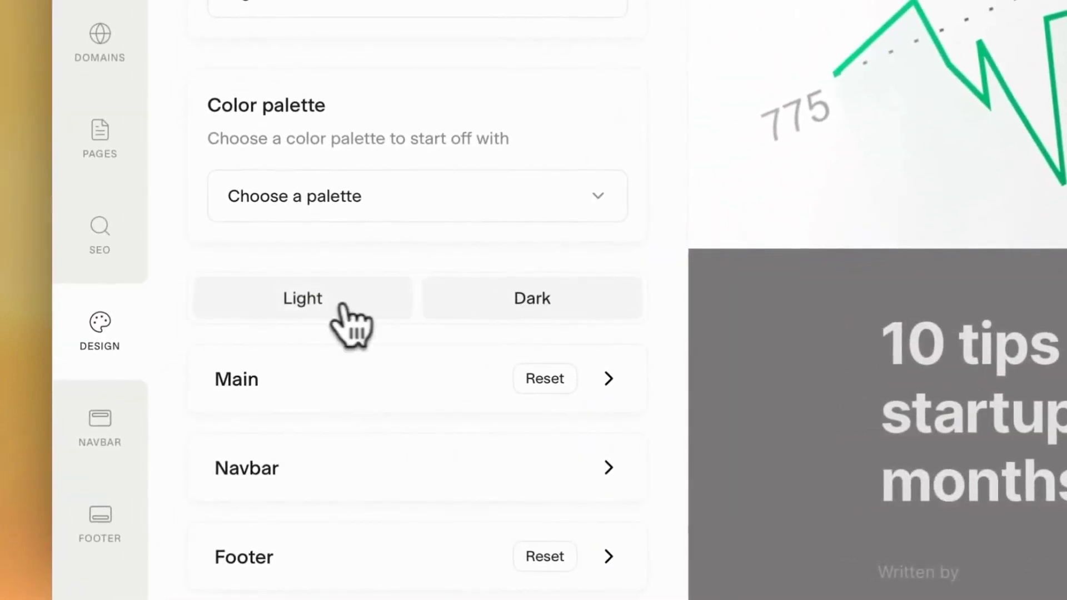
click(336, 305)
click(492, 308)
click(335, 305)
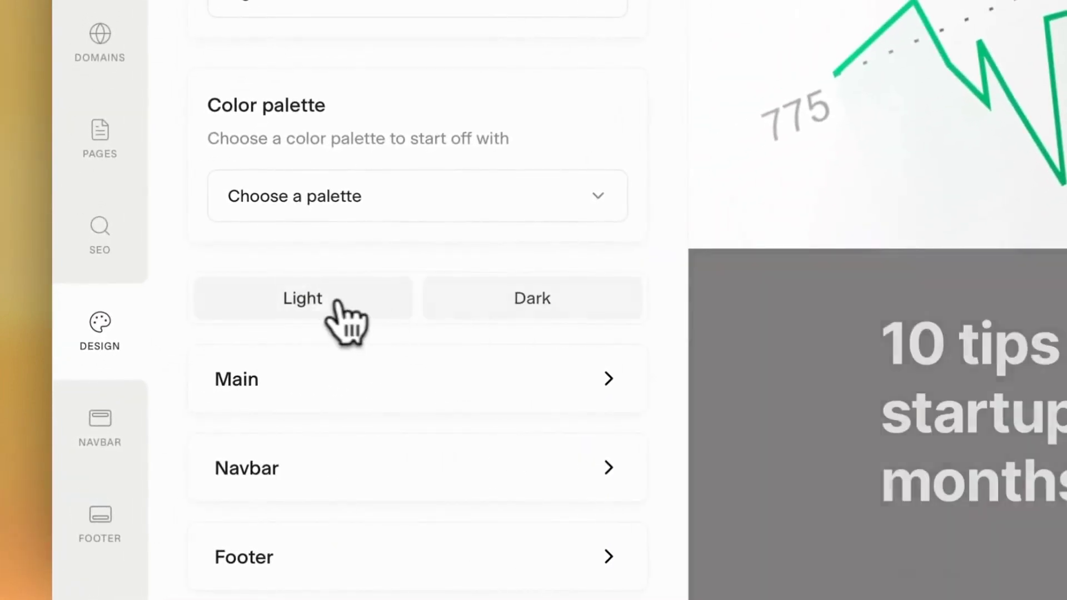
Step: Set the site's default color mode to Dark, save the change, and return to the design settings
click(507, 306)
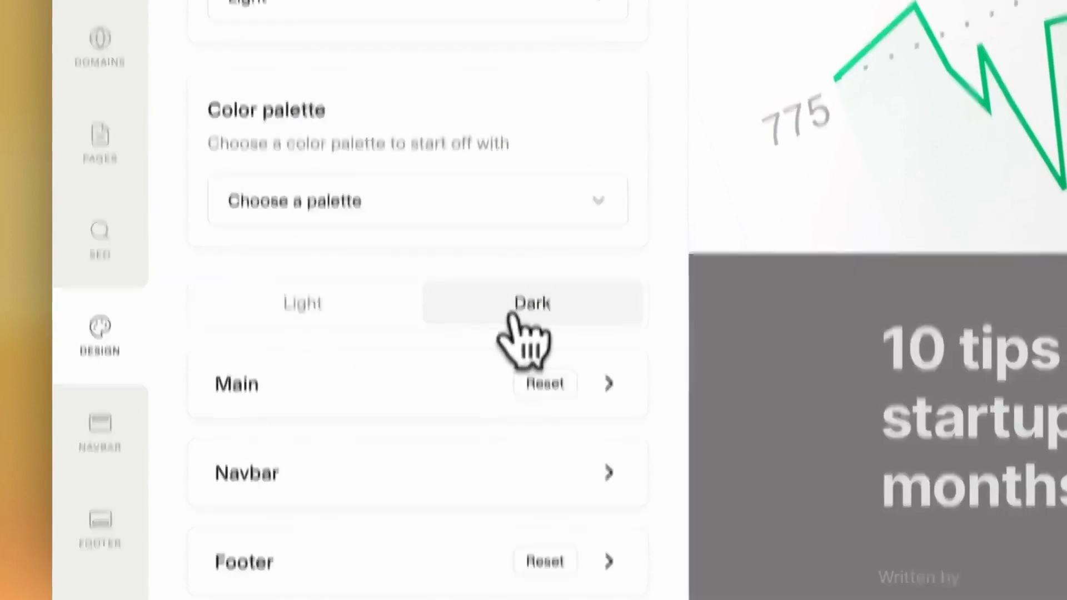
click(567, 261)
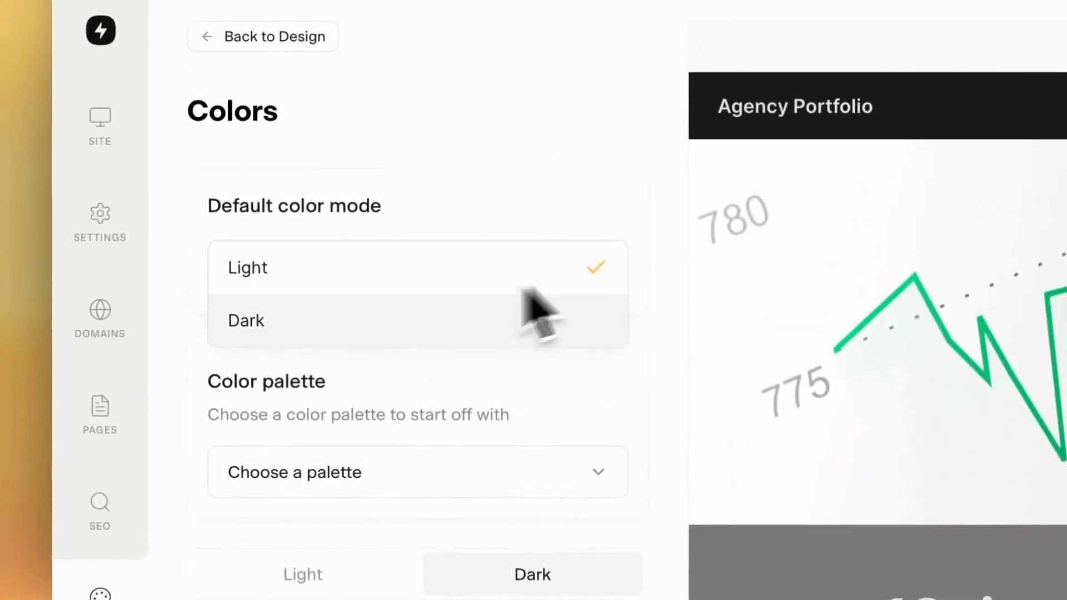
click(364, 333)
click(266, 130)
scroll(400, 450, down, 3)
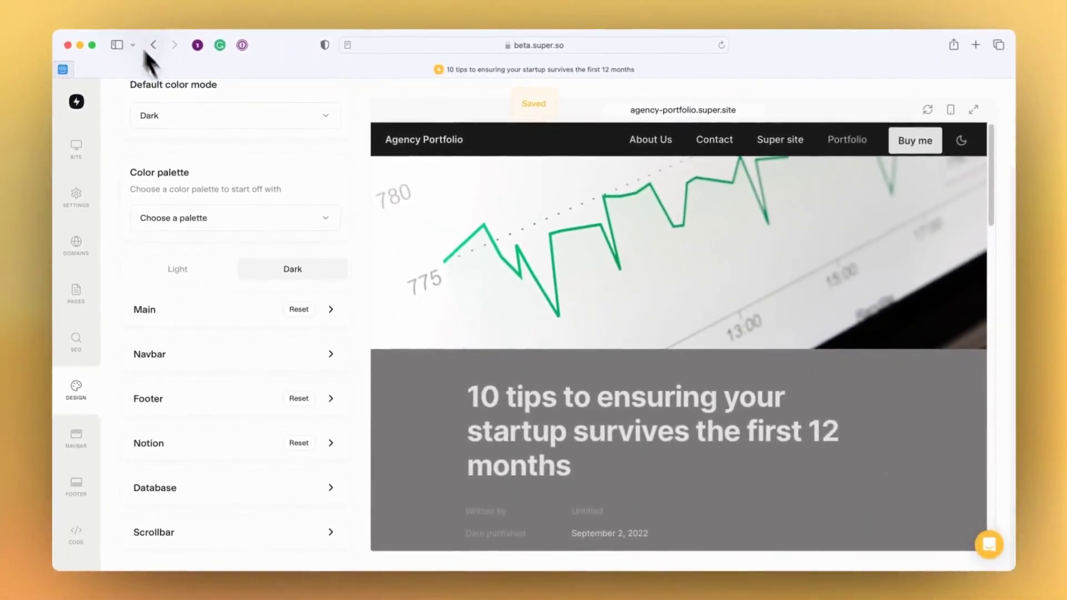
scroll(176, 105, up, 4)
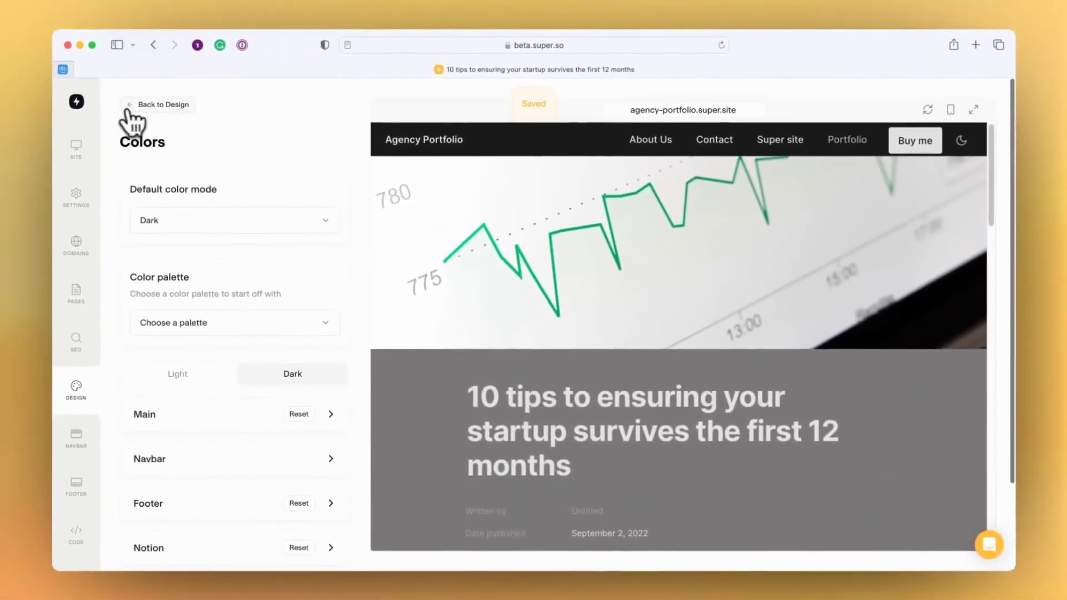
click(133, 106)
scroll(226, 488, up, 1)
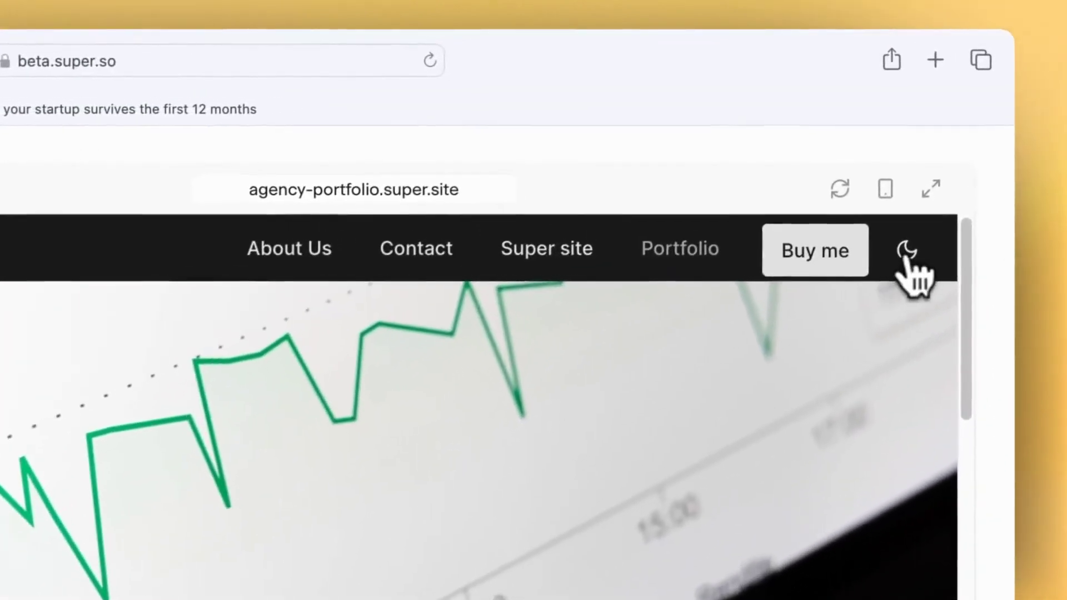
Step: Test the light/dark mode toggle in the site preview, switching between both modes
click(961, 142)
click(907, 253)
click(906, 253)
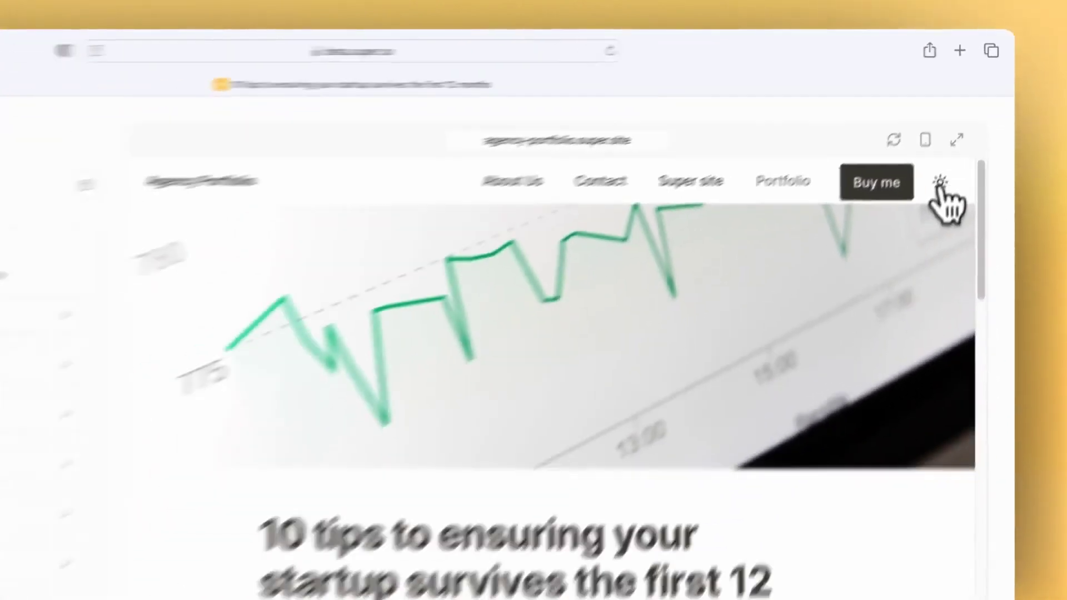
click(907, 253)
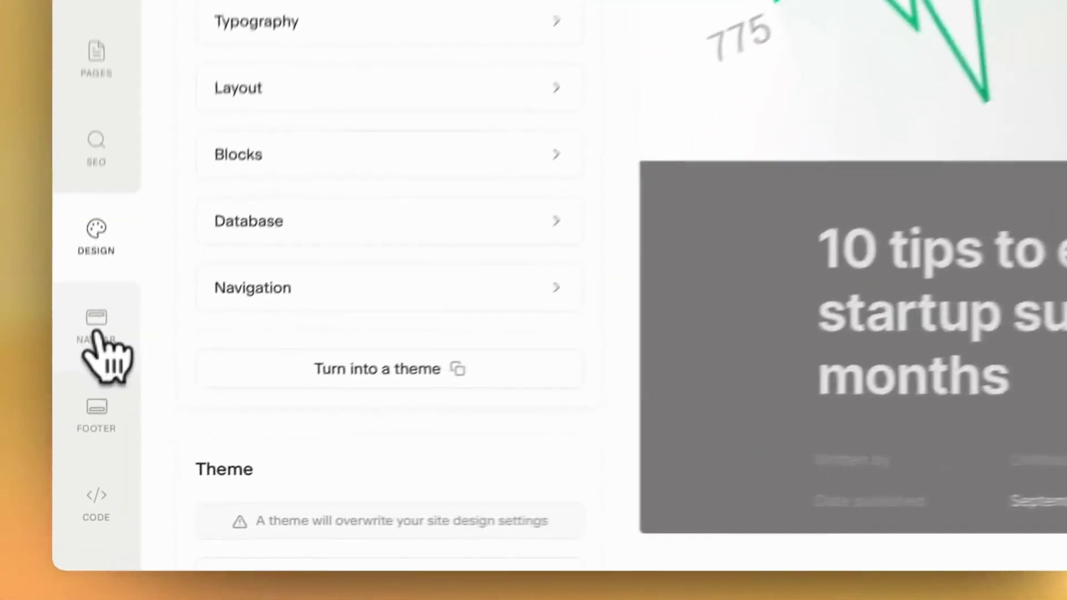
Step: Review the navbar items, expand the Portfolio list, and compare it with the Portfolio dropdown in the site preview
click(95, 332)
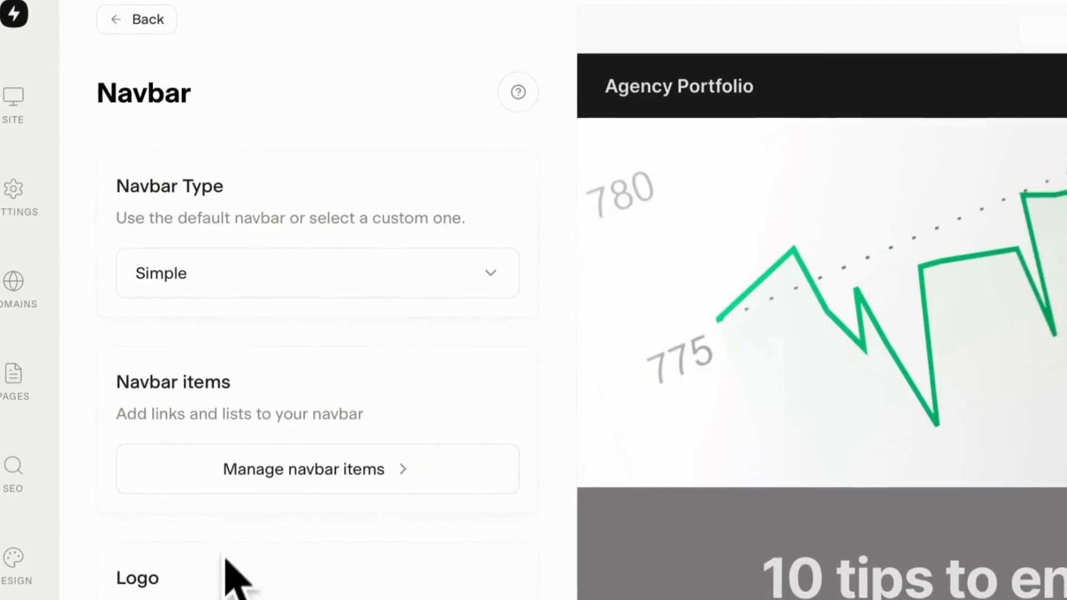
click(286, 473)
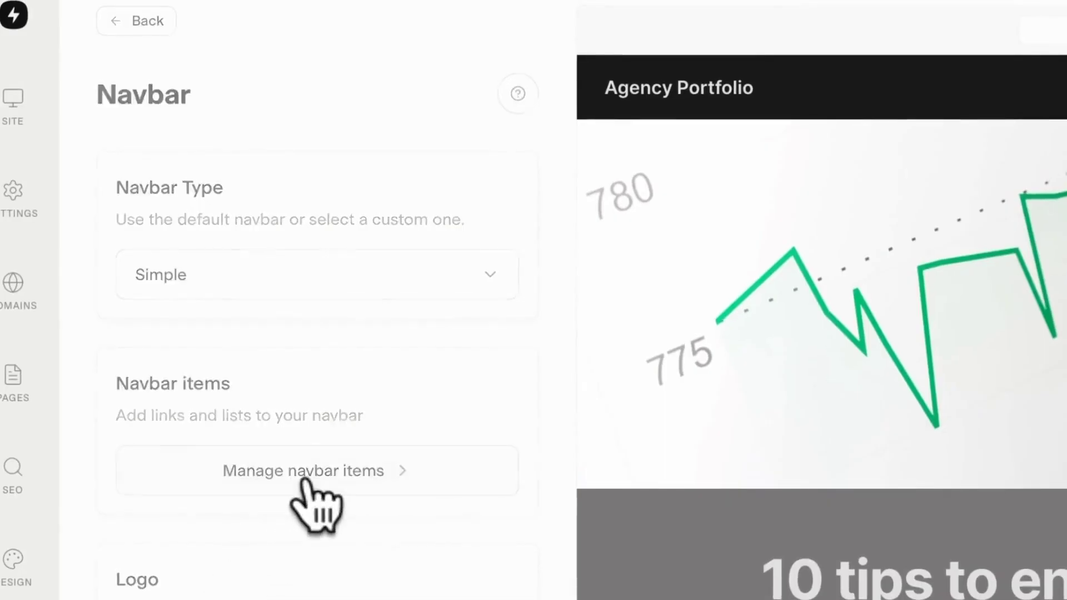
click(146, 359)
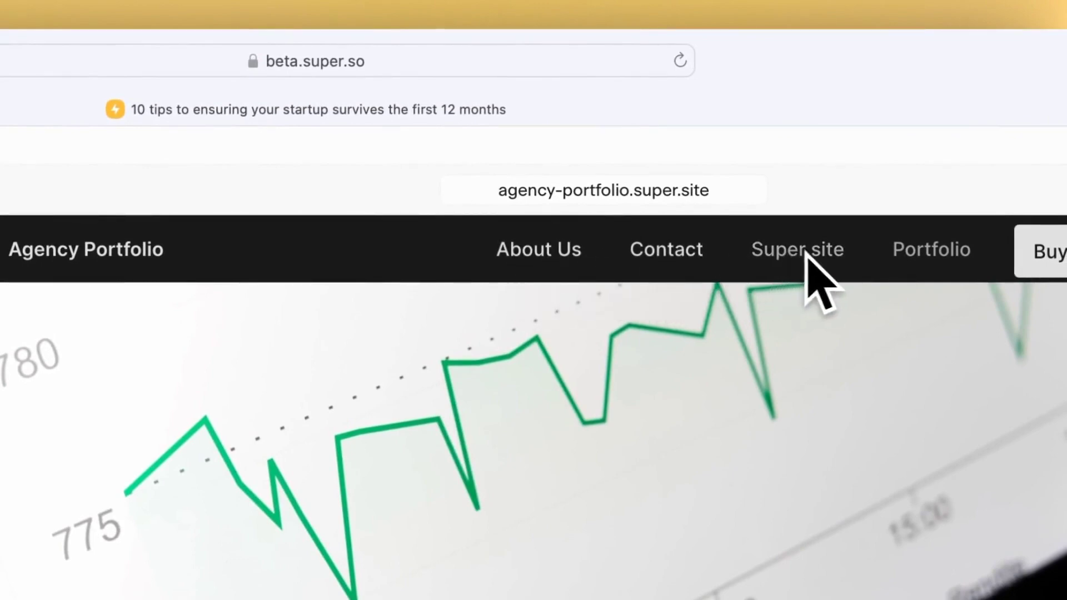
mouse_move(964, 256)
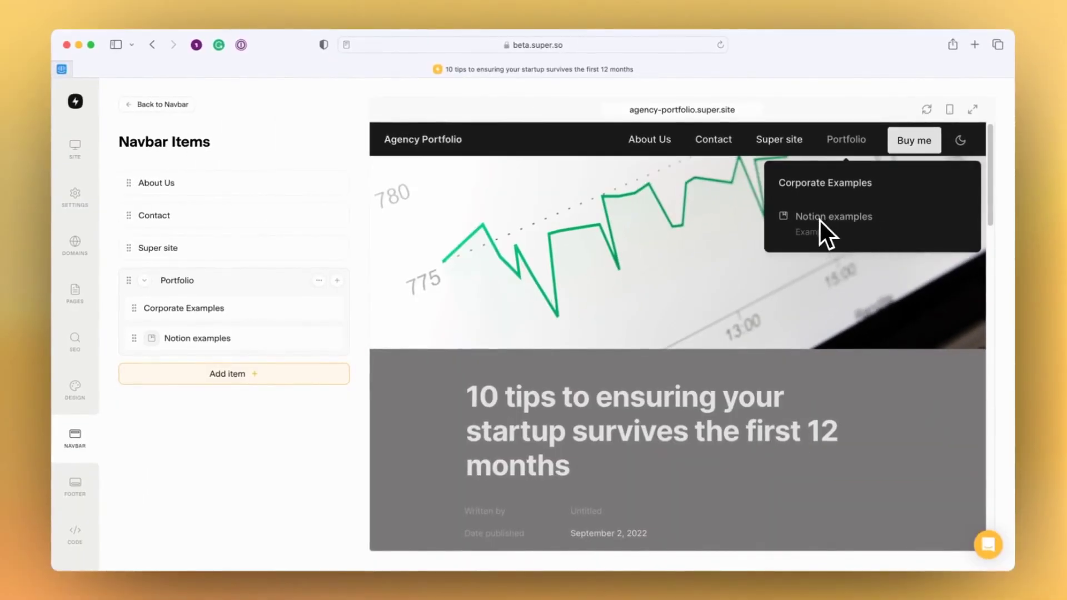
mouse_move(847, 136)
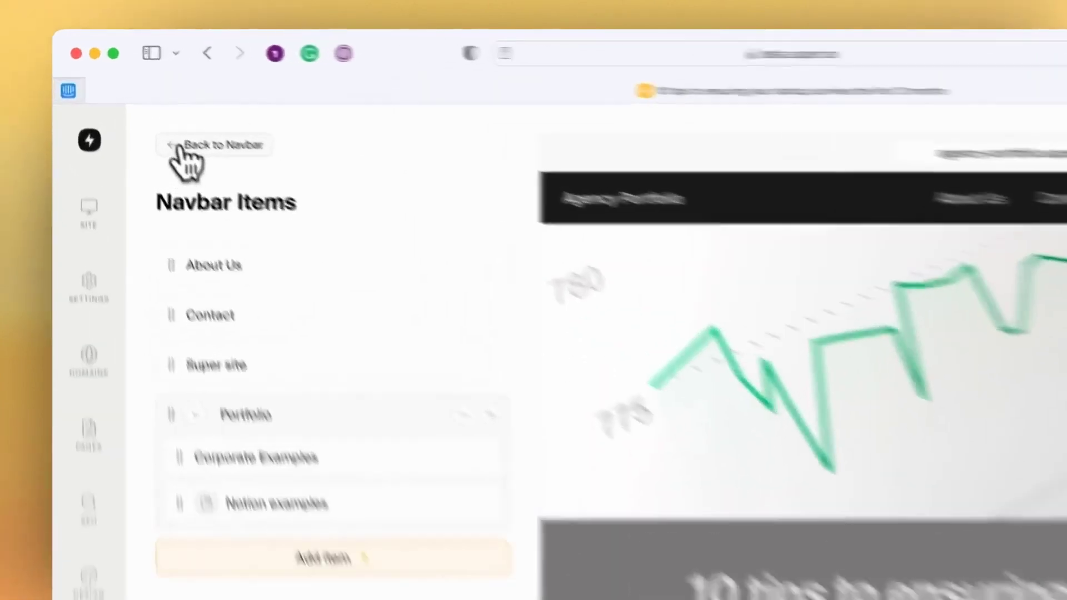
click(142, 105)
Step: Review the site's footer settings and its custom head code section
click(100, 564)
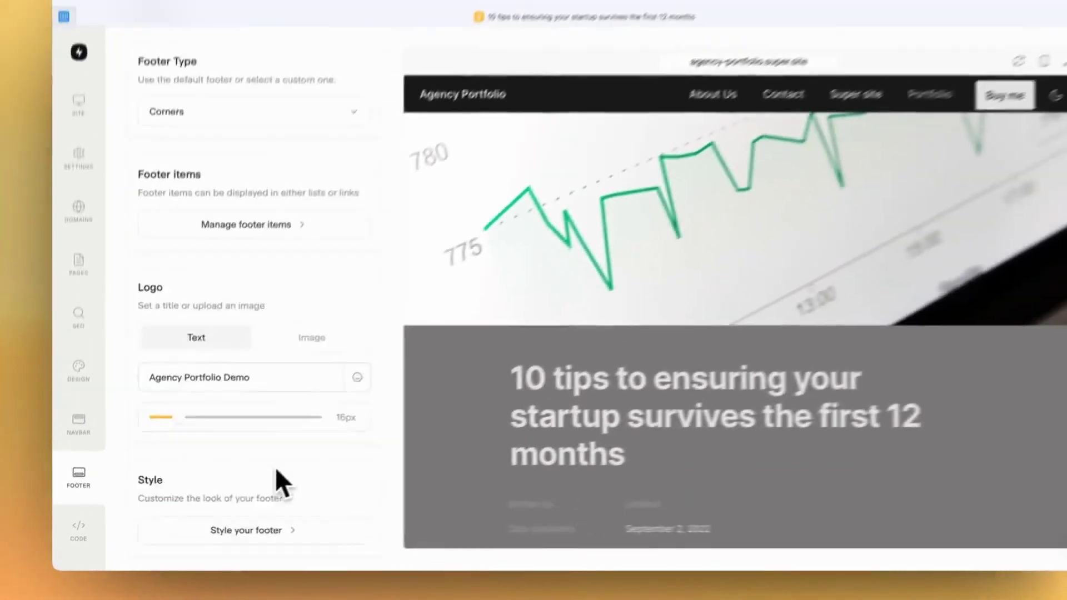
scroll(255, 475, down, 5)
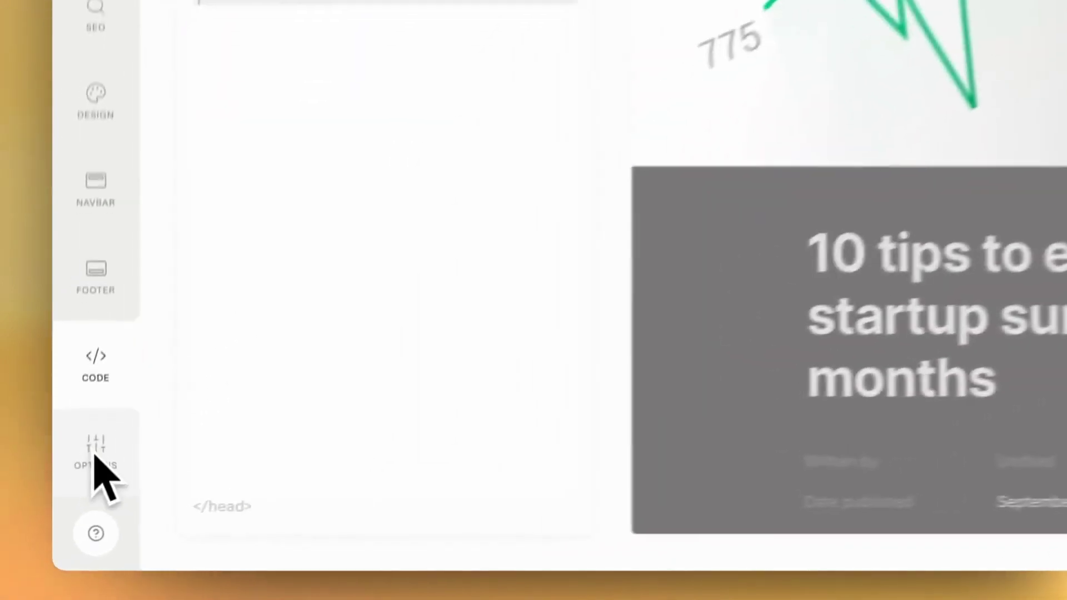
Step: Enable database views and site search, disable the theme toggle, save the site options, and return to the site overview
click(95, 456)
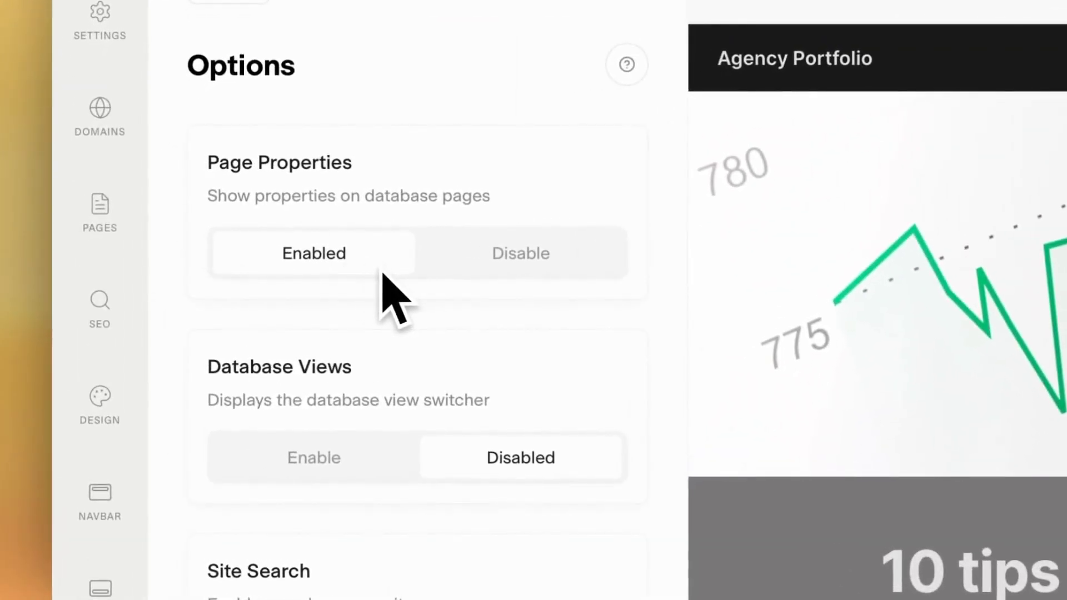
click(316, 458)
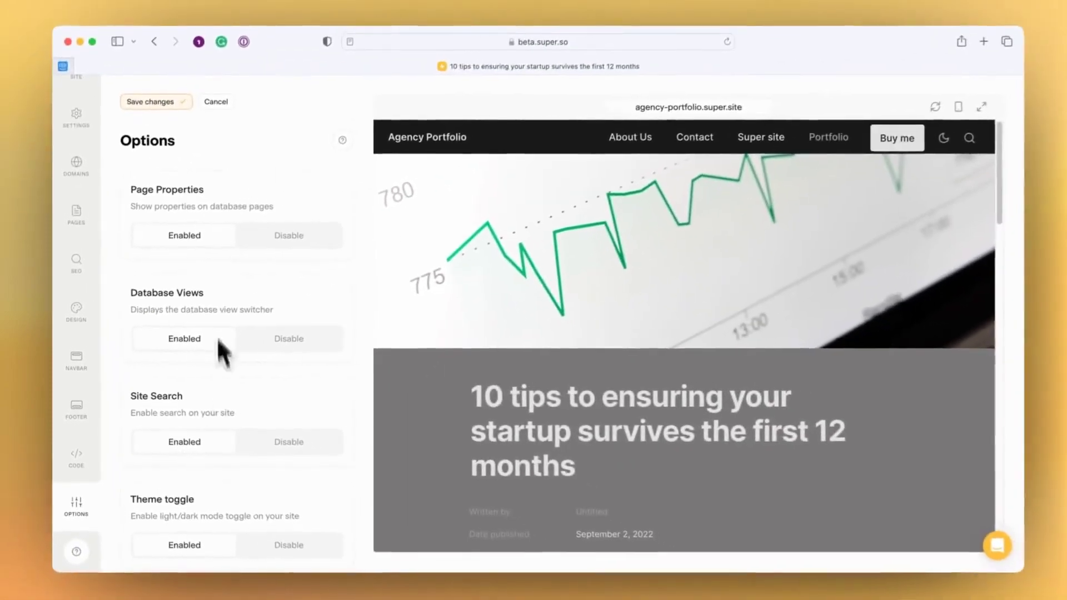
scroll(211, 389, down, 5)
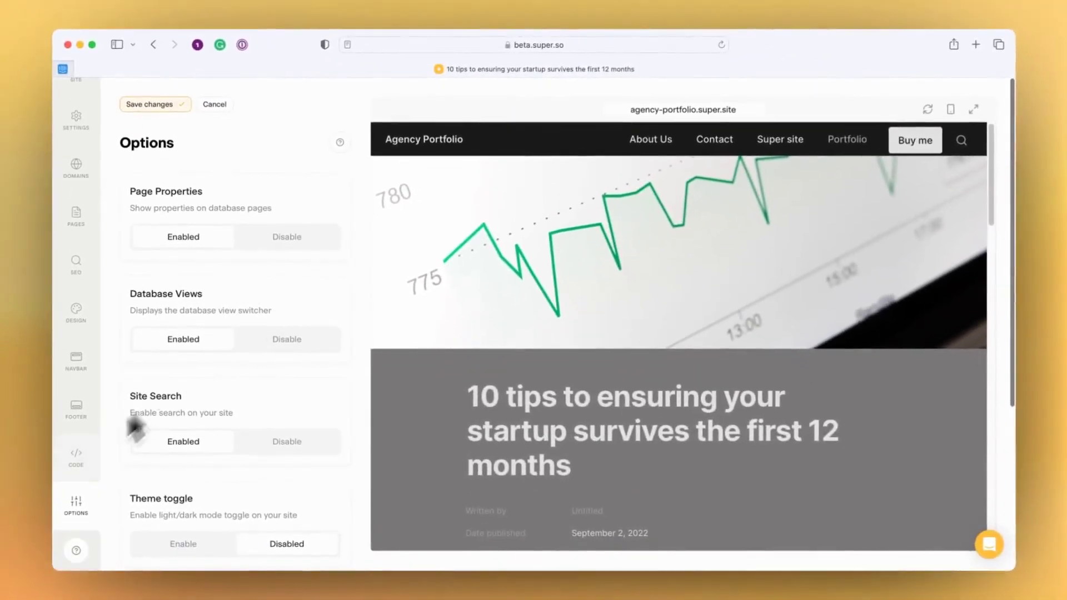
scroll(82, 462, down, 5)
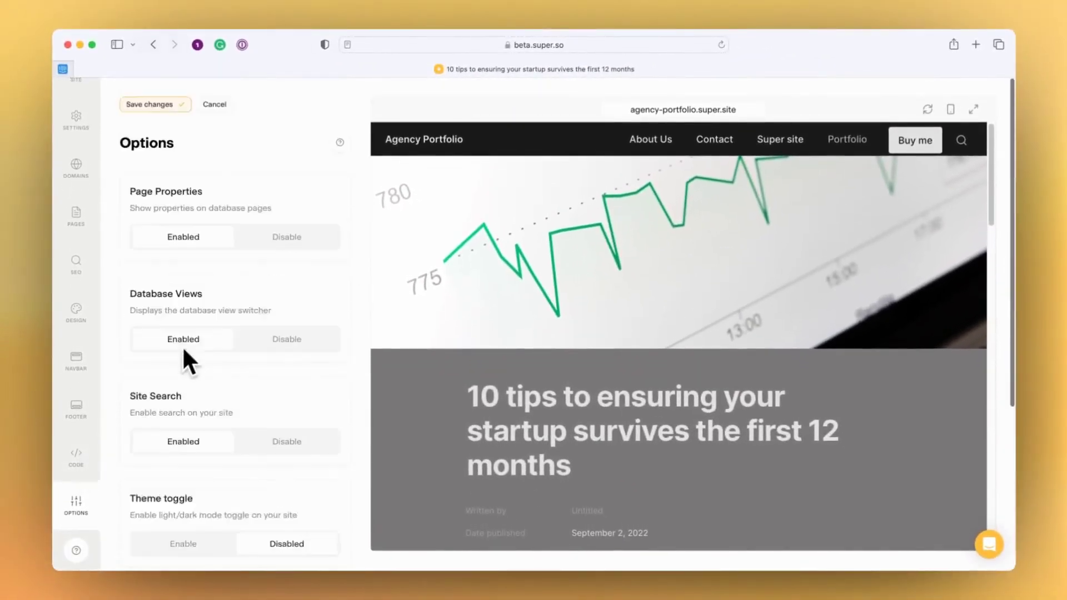
scroll(187, 358, up, 5)
click(197, 147)
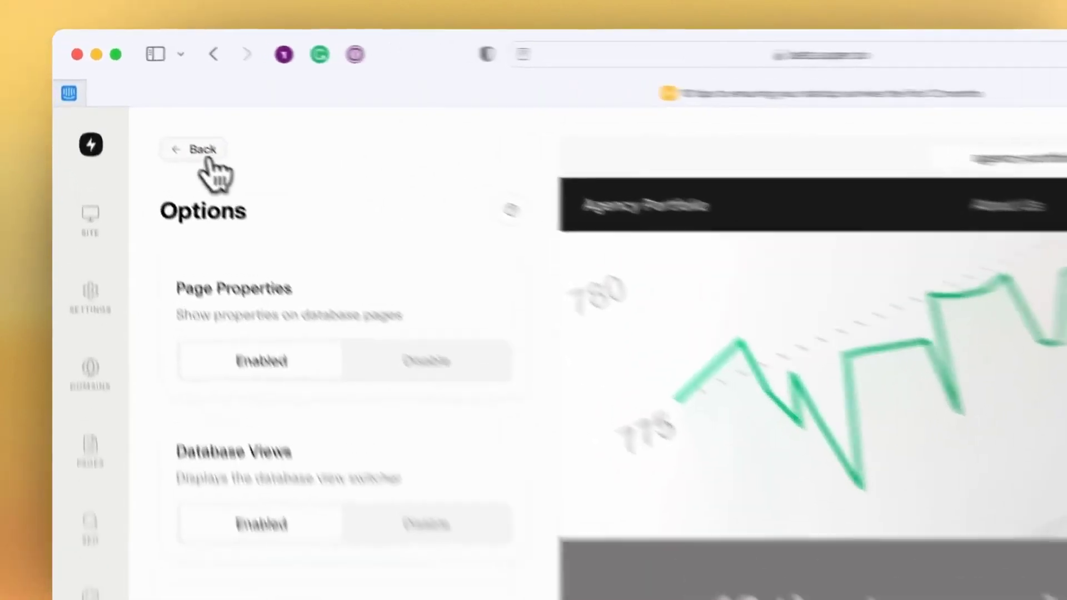
click(146, 105)
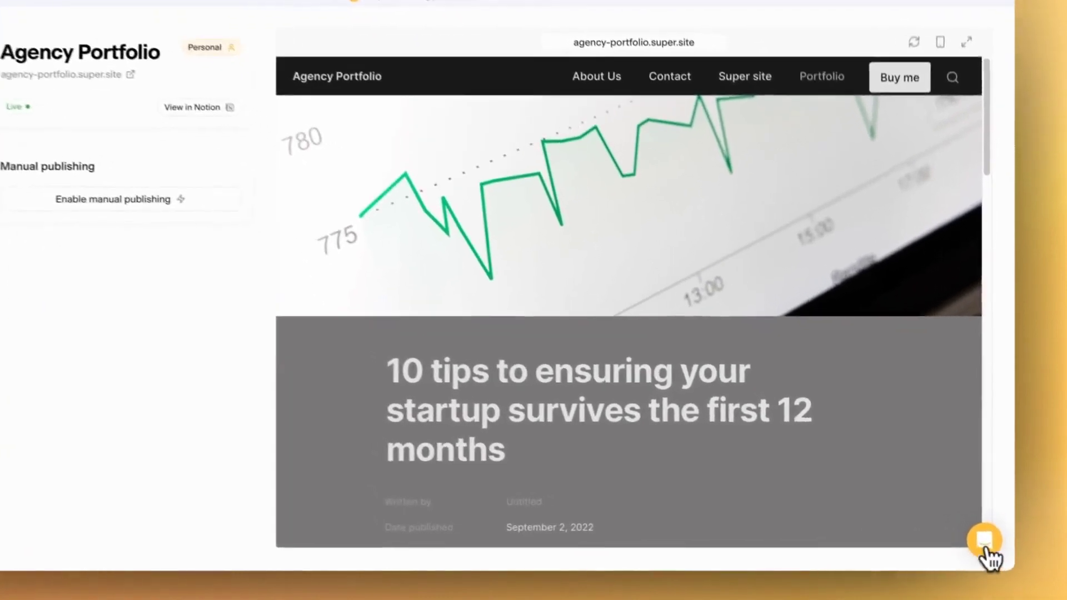
Step: Browse the support widget's help article collections and home page, and close the widget
click(798, 364)
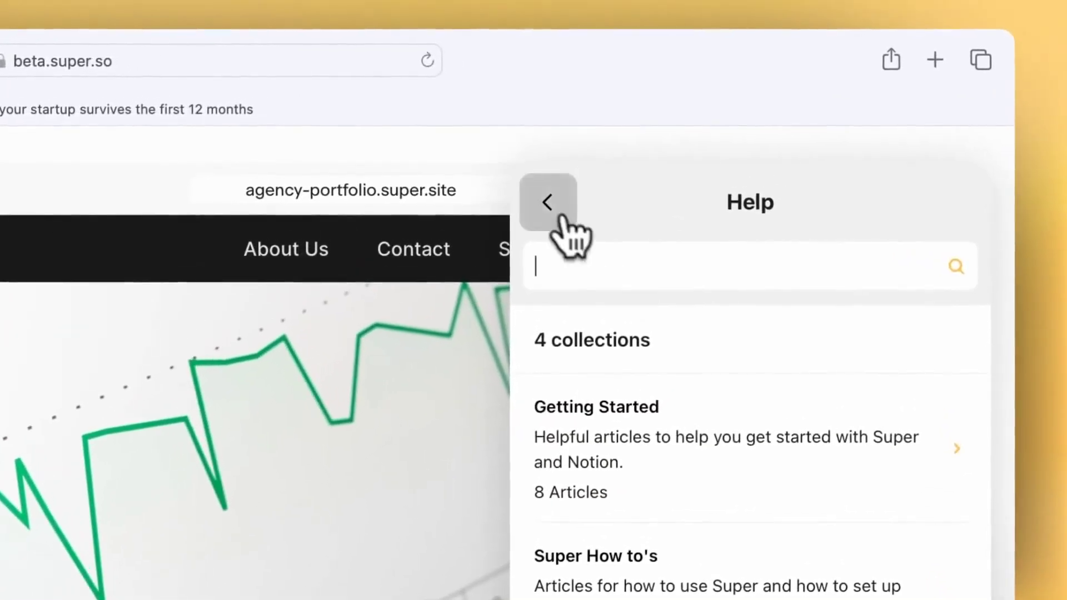
click(557, 216)
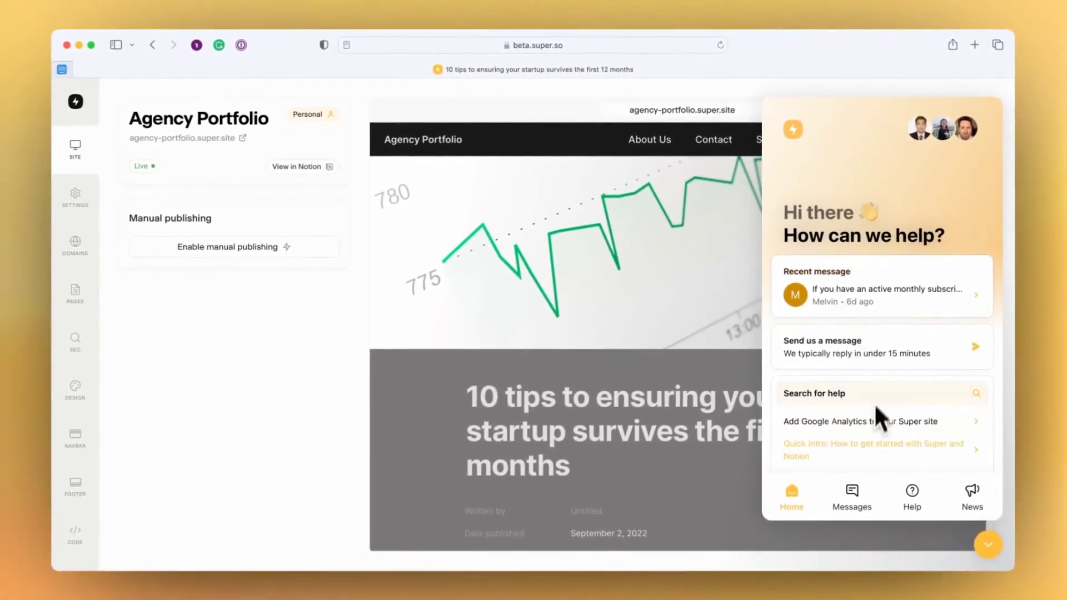
click(989, 545)
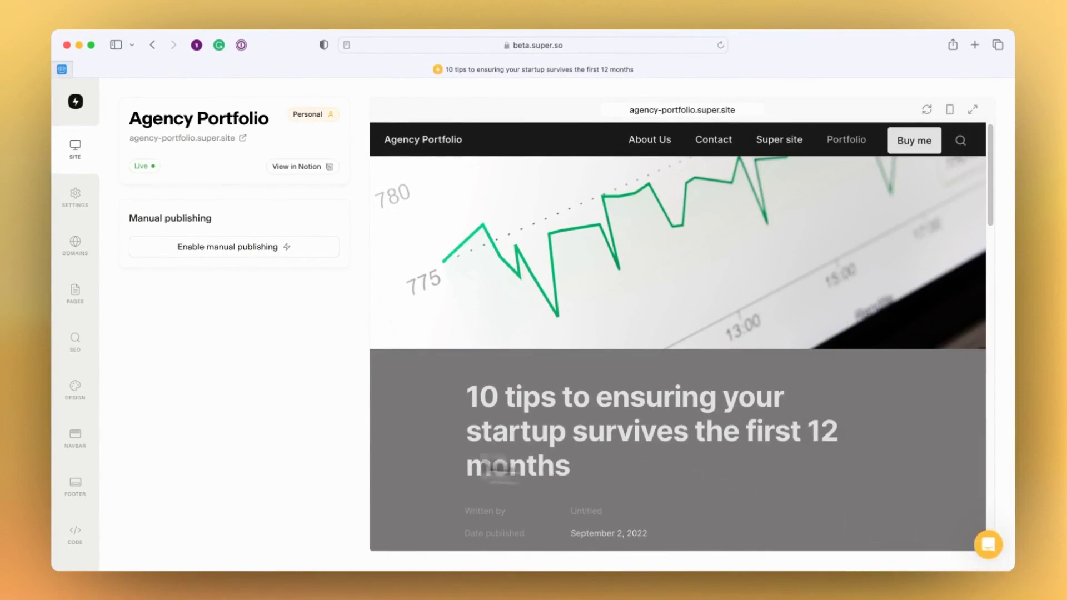